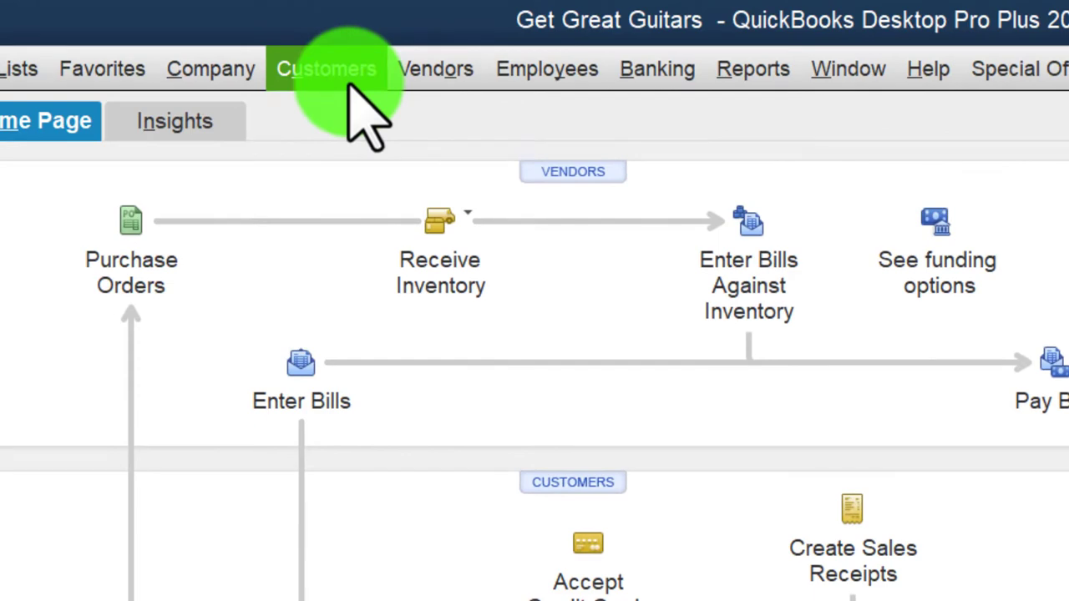
Step: In the Customer Center, filter the customer's transactions to open invoices and open invoice 1 for review
left_click(330, 70)
left_click(376, 112)
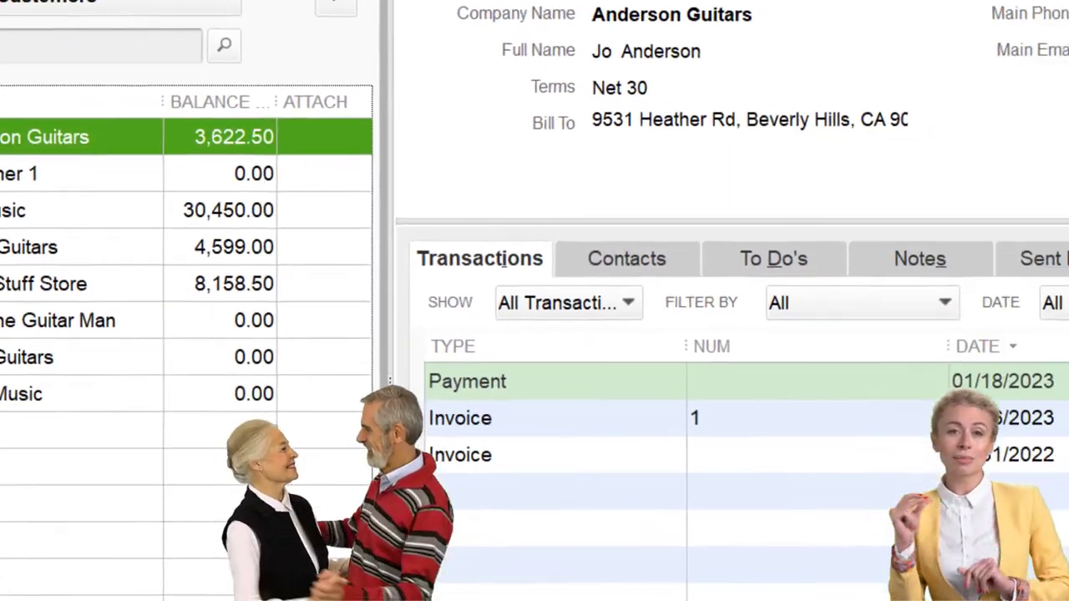
left_click(782, 216)
left_click(785, 219)
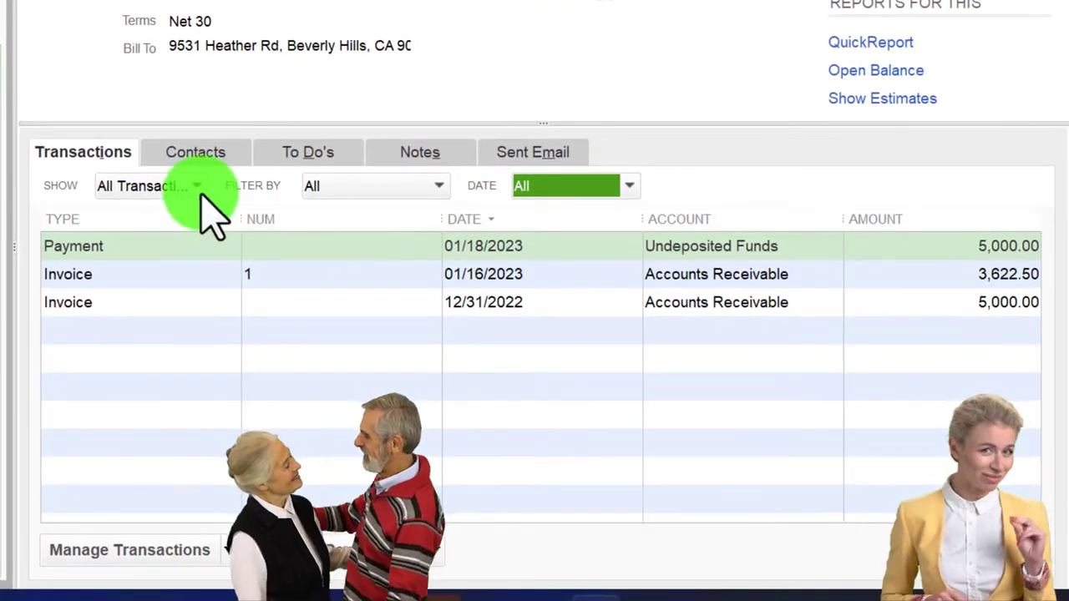
left_click(313, 217)
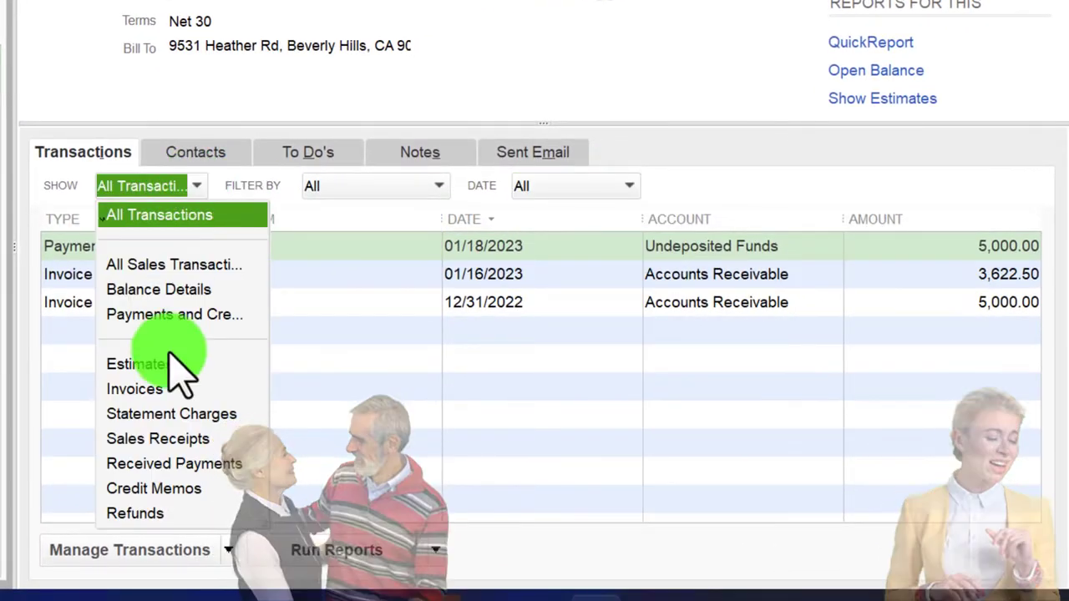
left_click(159, 389)
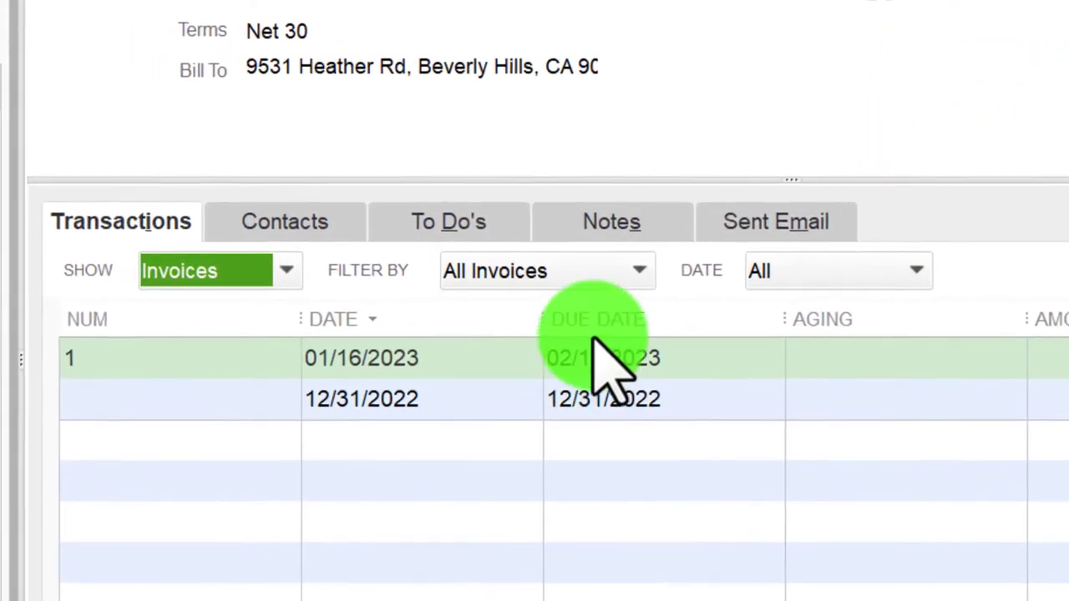
left_click(618, 271)
left_click(605, 349)
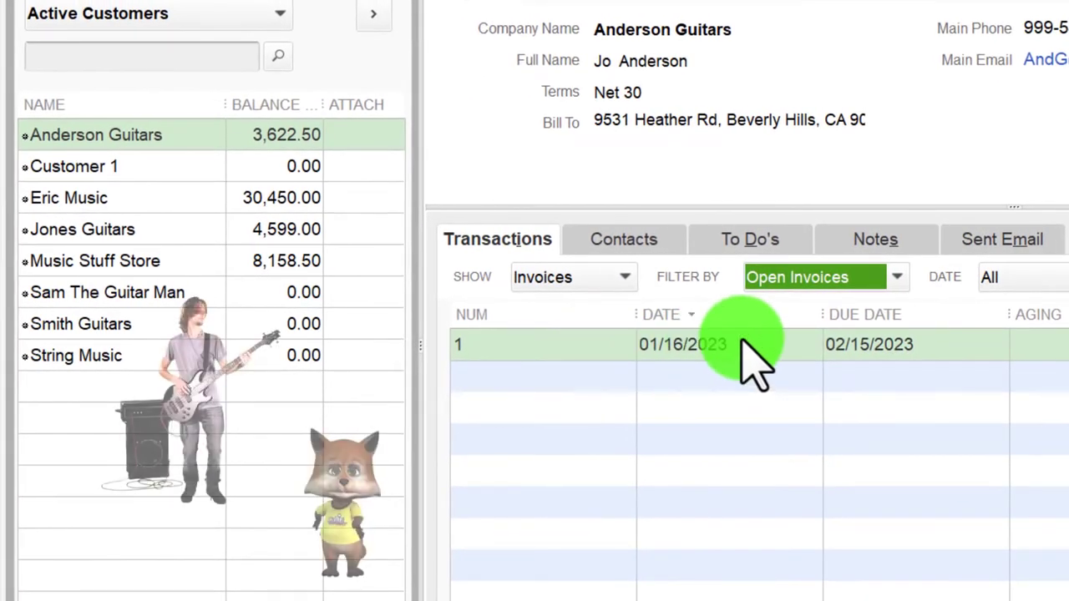
double_click(742, 344)
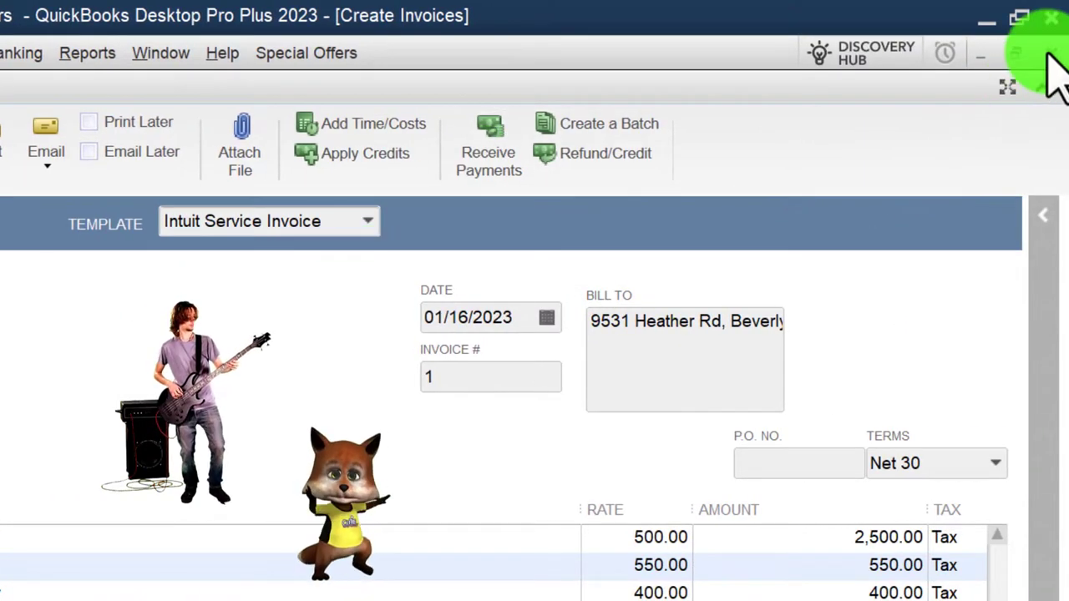
Step: Close the invoice and list open invoices across all customers in the Transactions view
left_click(1050, 57)
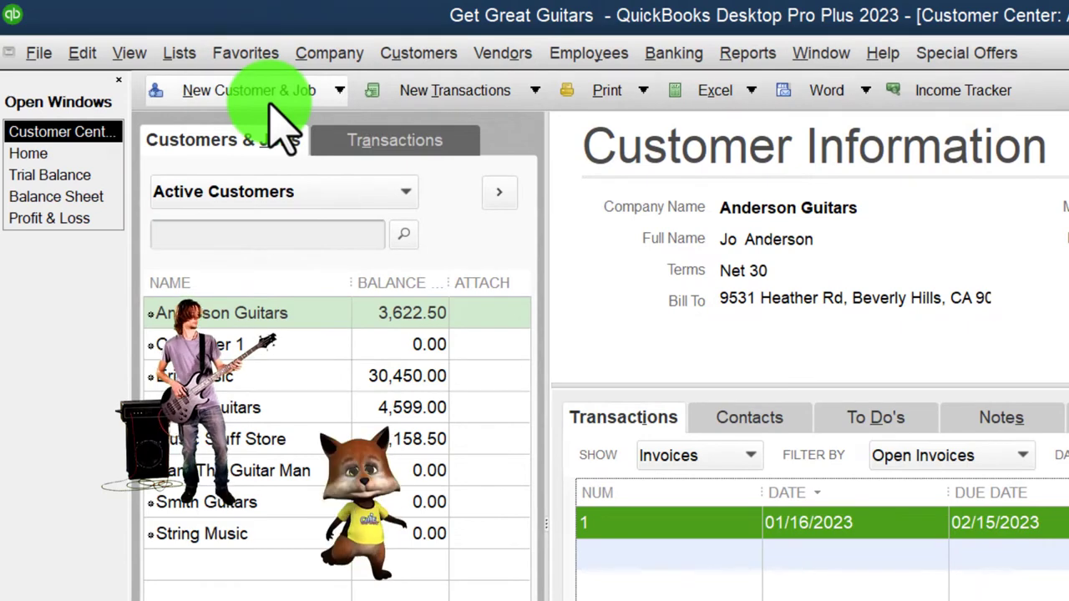
left_click(371, 143)
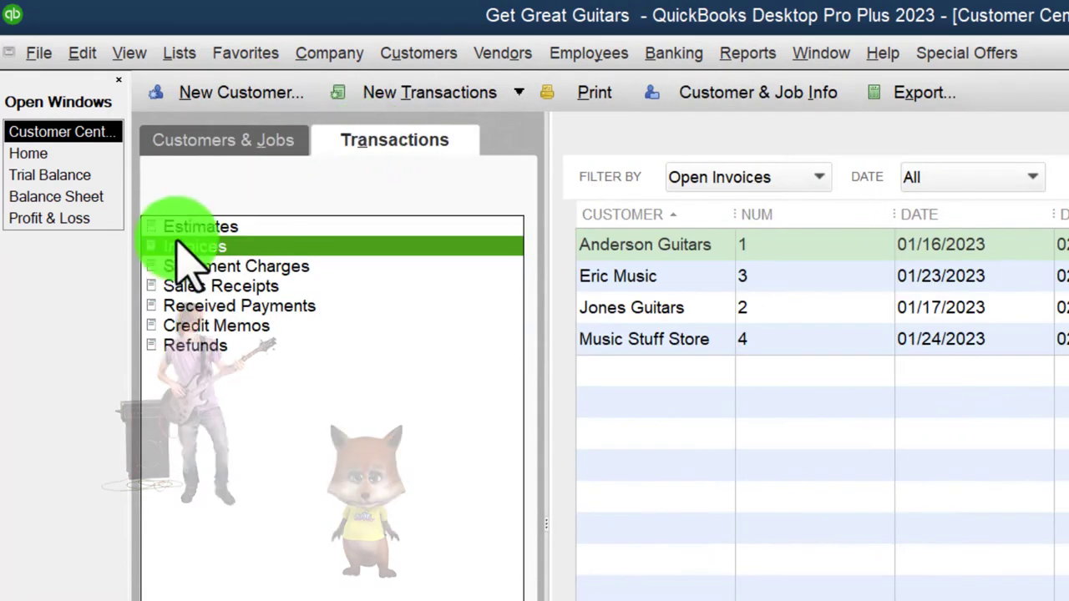
left_click(811, 200)
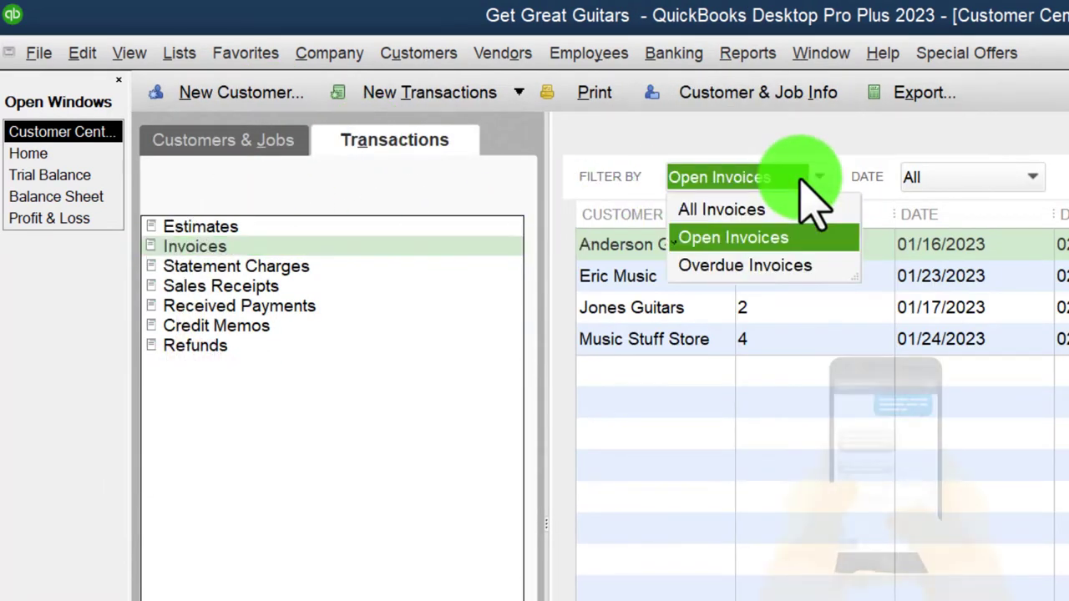
left_click(753, 237)
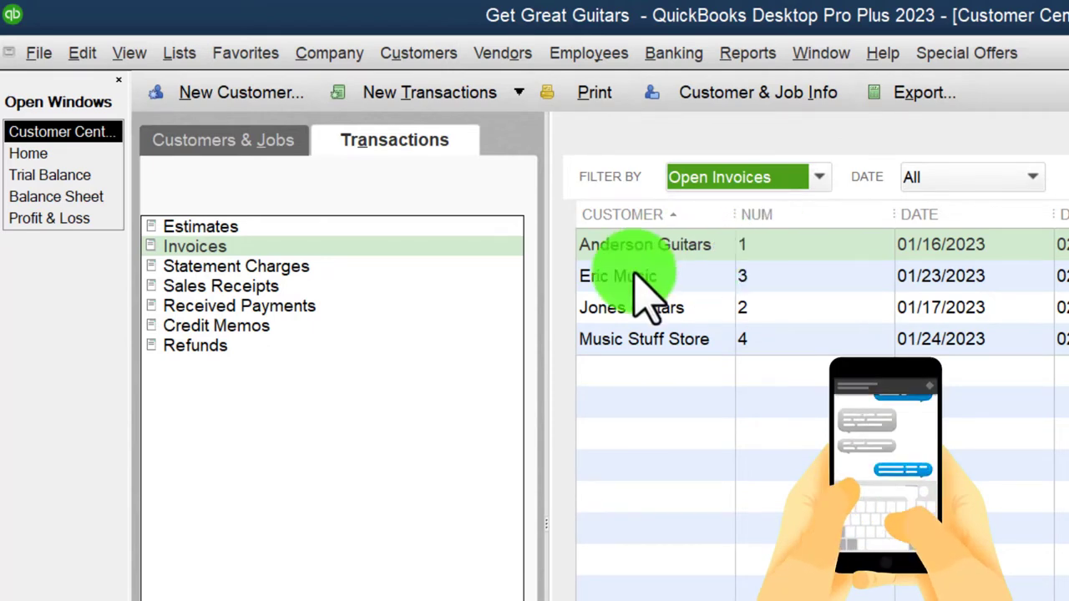
Step: Receive a payment from Anderson Guitars applying 3,622.50 to open invoice 1
left_click(67, 159)
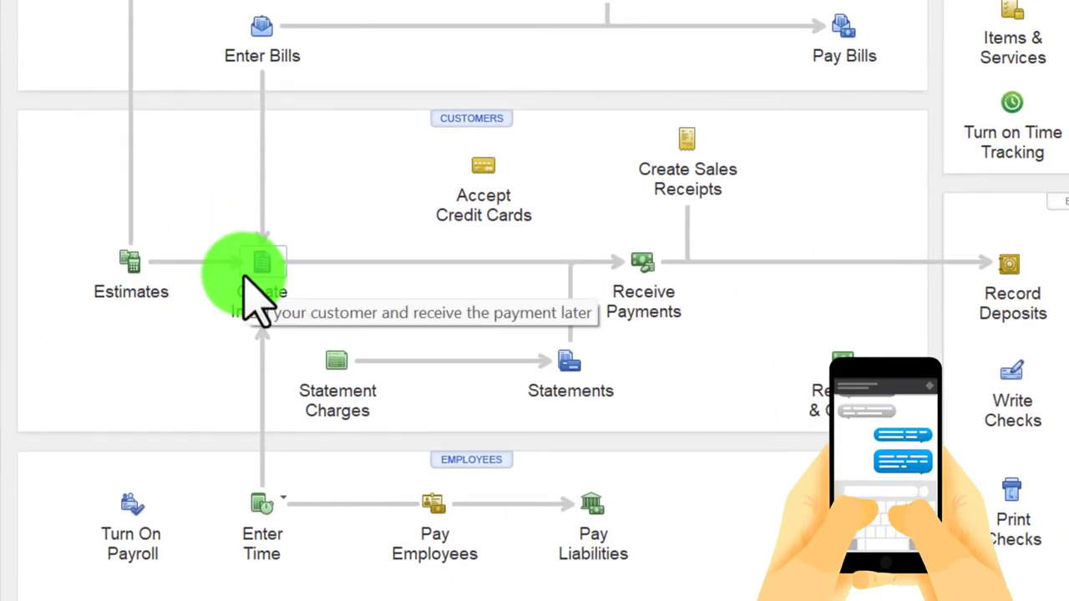
left_click(643, 283)
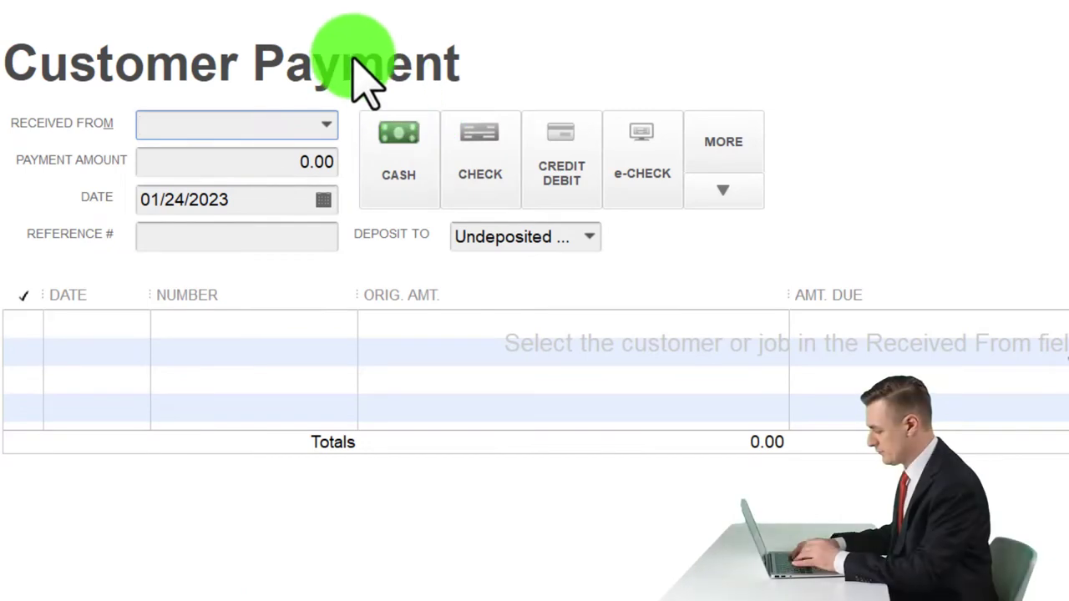
type("Anderson Guitars")
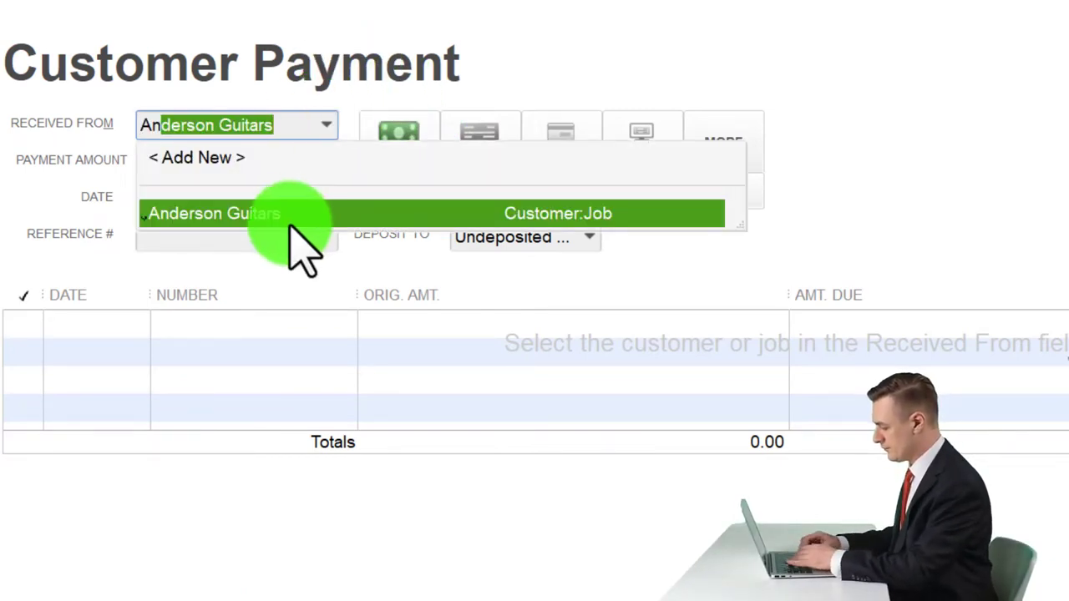
key("Tab")
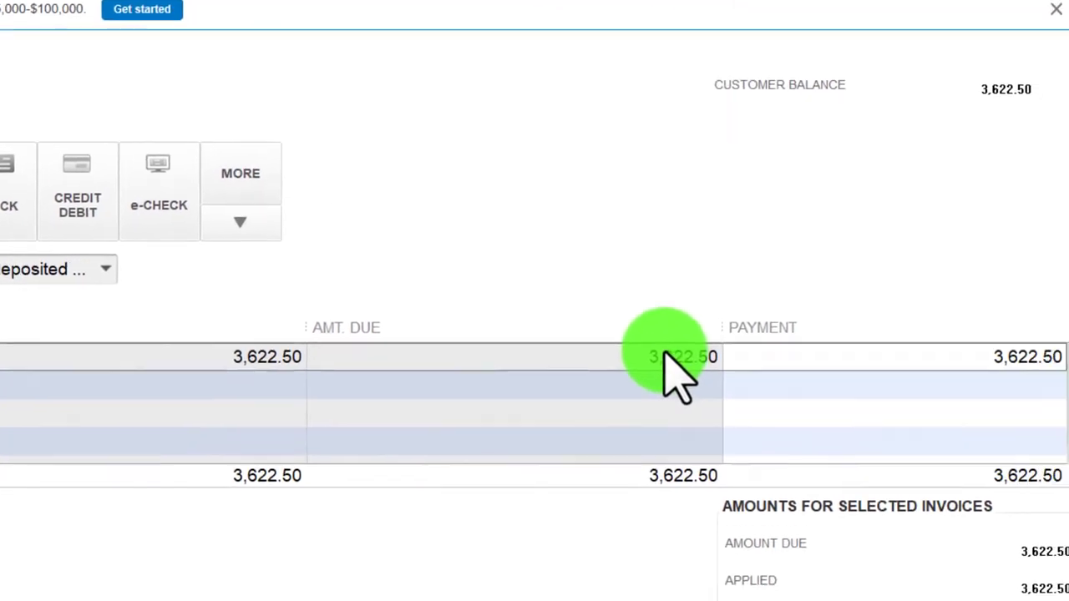
left_click(983, 345)
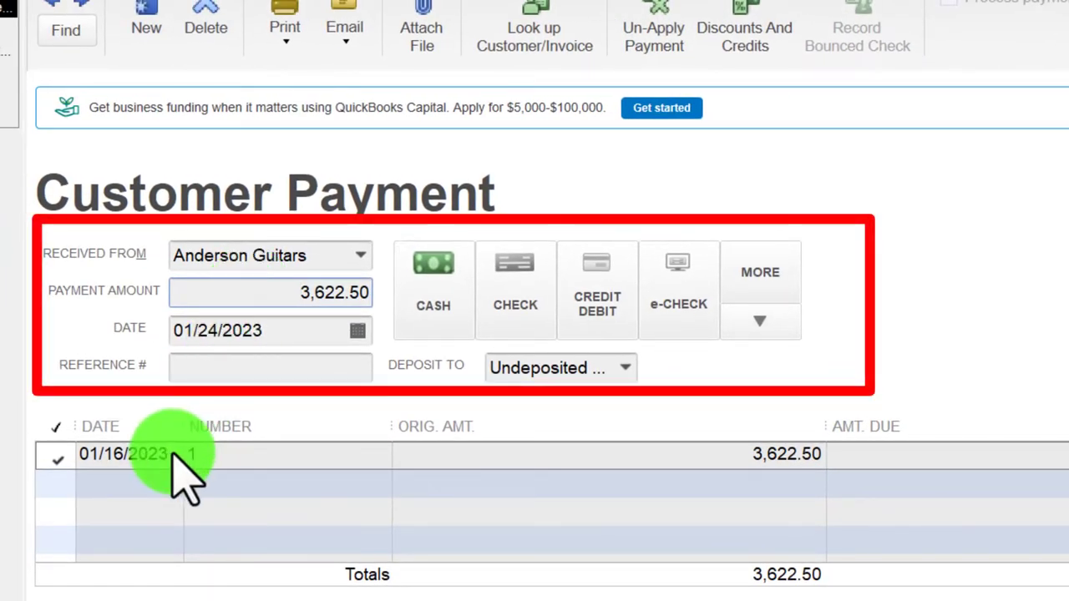
Step: Date the payment 01/25/2023, set method to Check, and keep Undeposited Funds as deposit account
key("Tab")
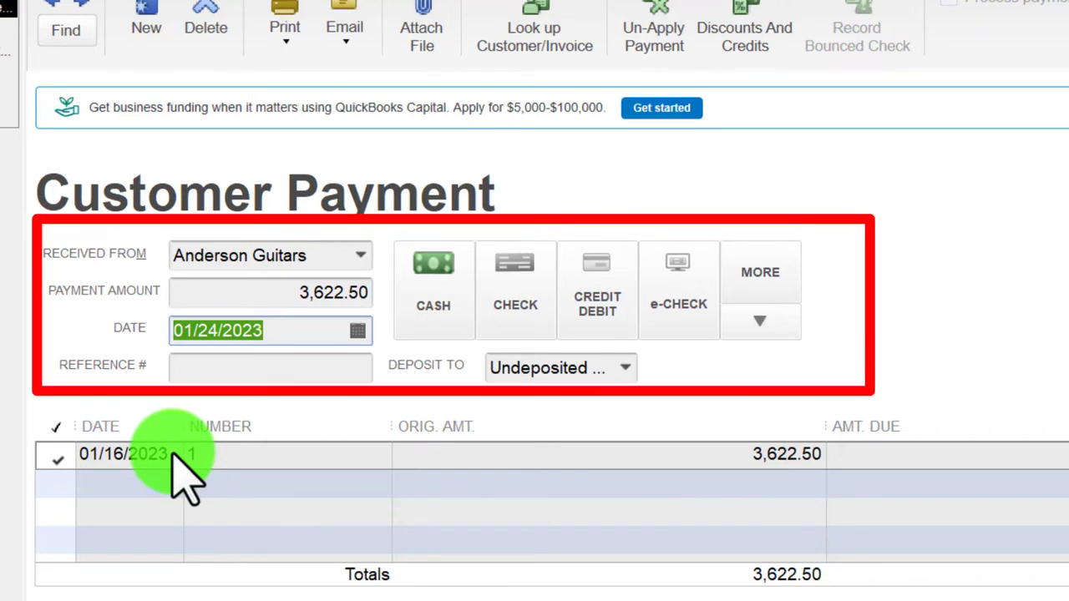
key("plus")
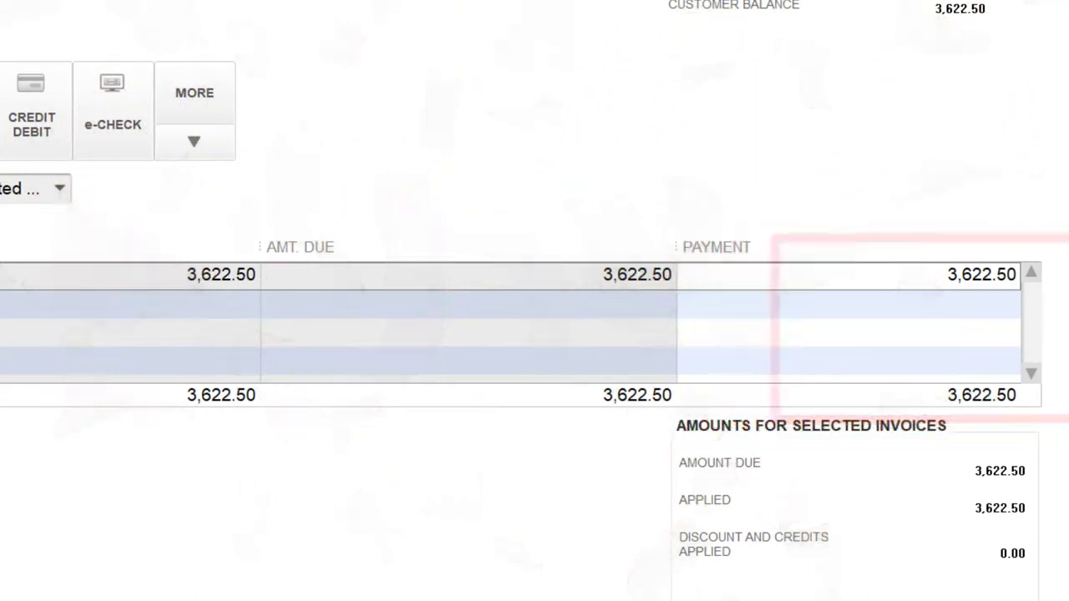
left_click(298, 205)
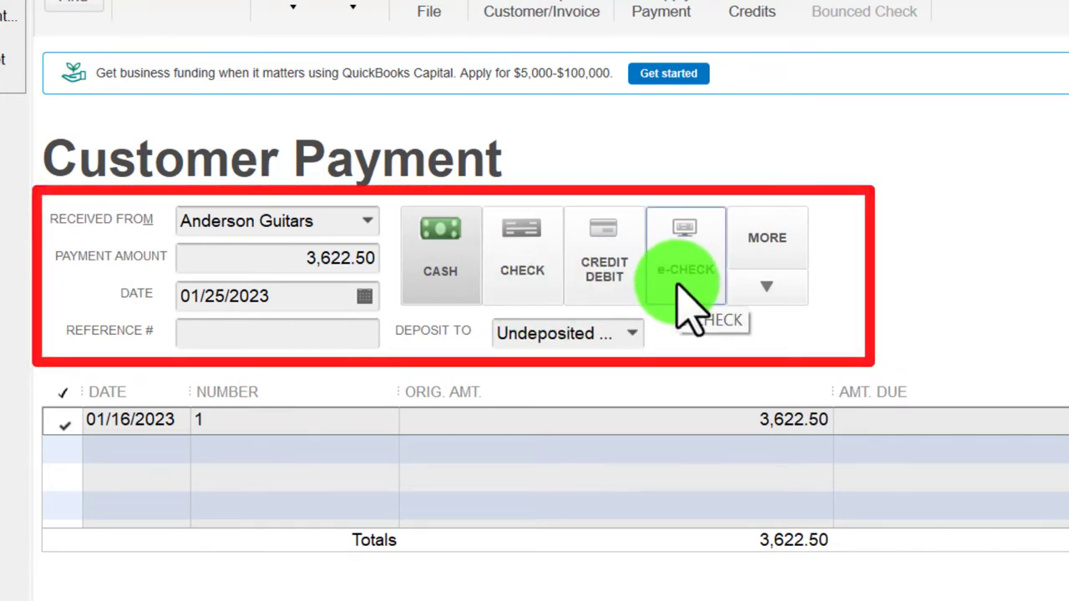
left_click(632, 333)
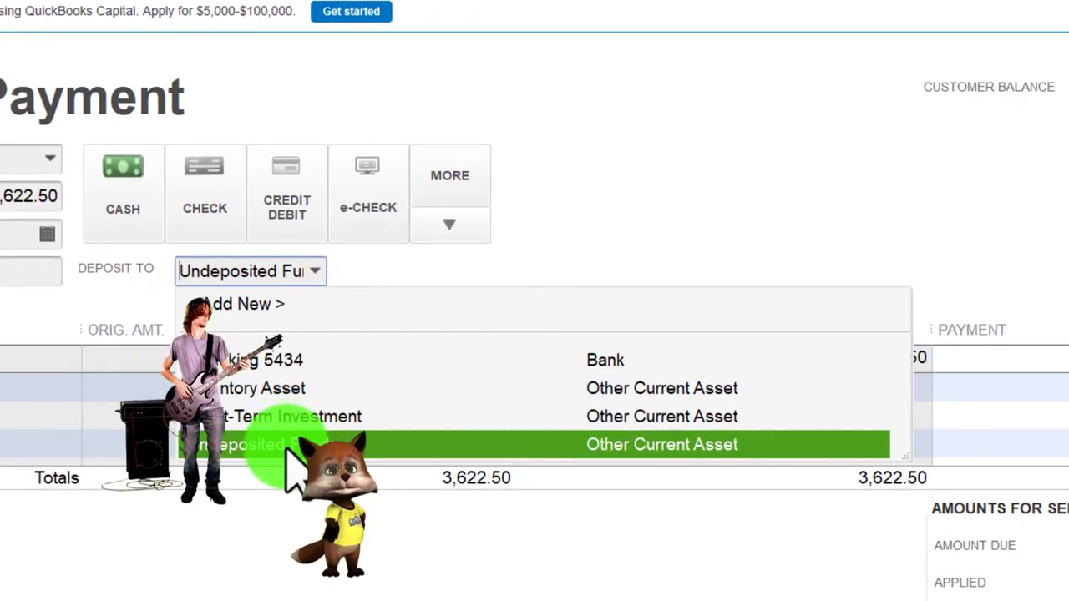
left_click(587, 197)
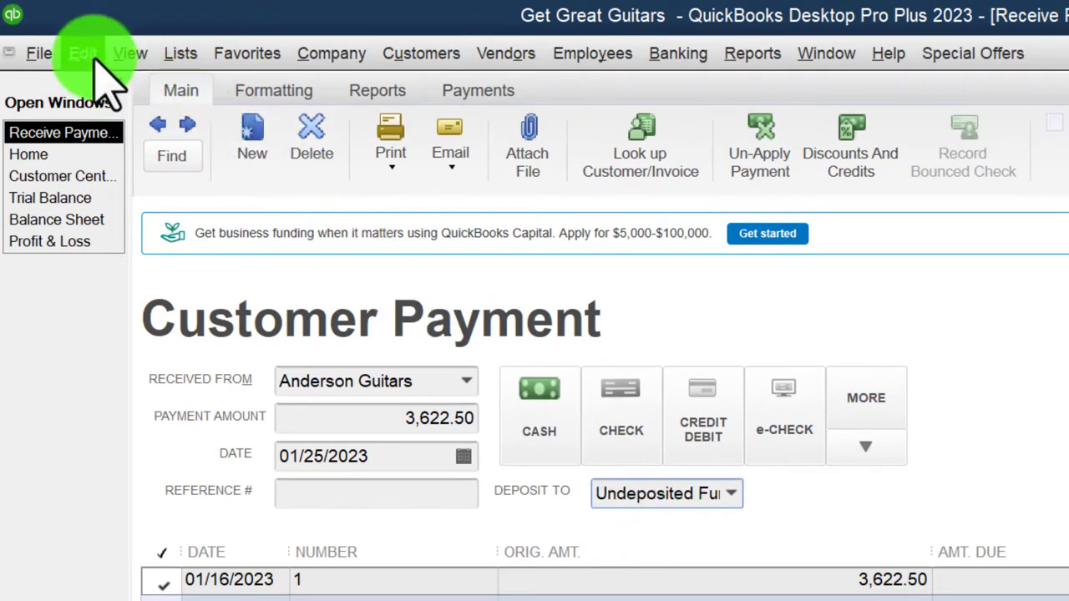
Step: In Payments company preferences, turn off Use Undeposited Funds as a default deposit to account
left_click(86, 57)
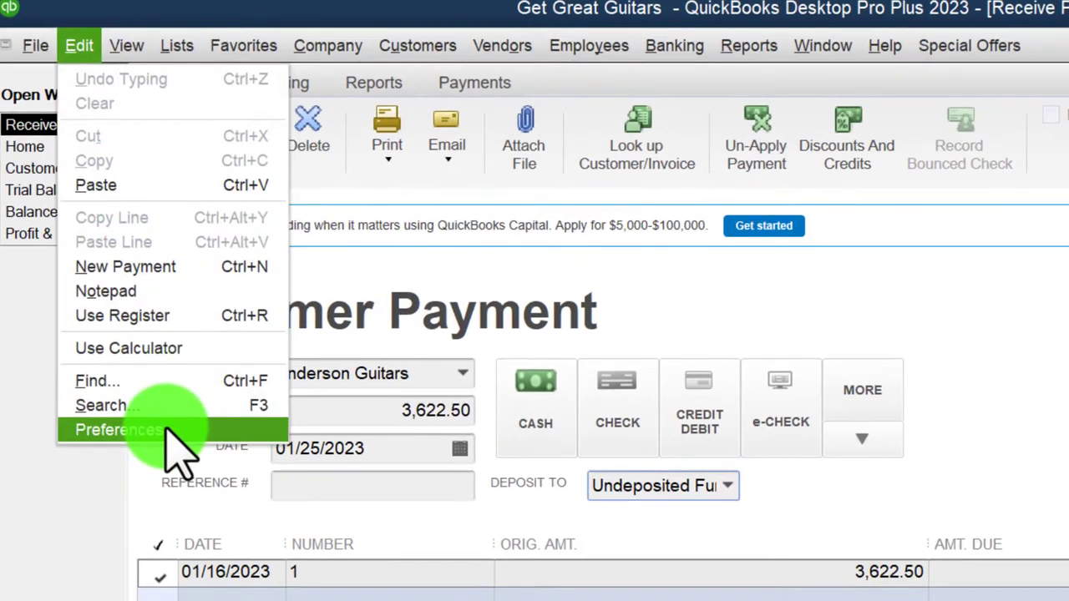
left_click(114, 440)
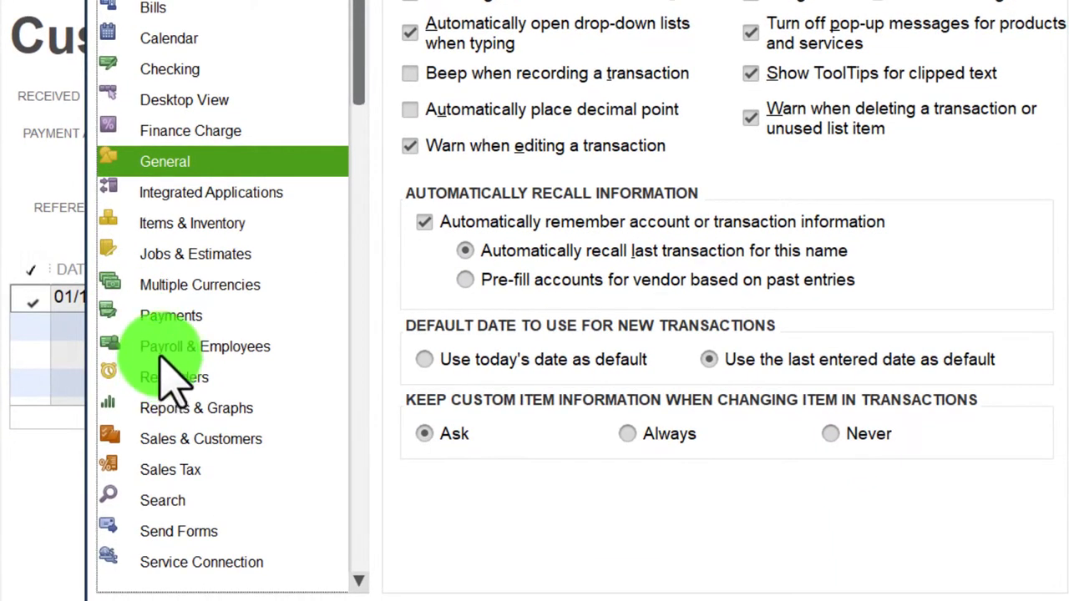
left_click(162, 319)
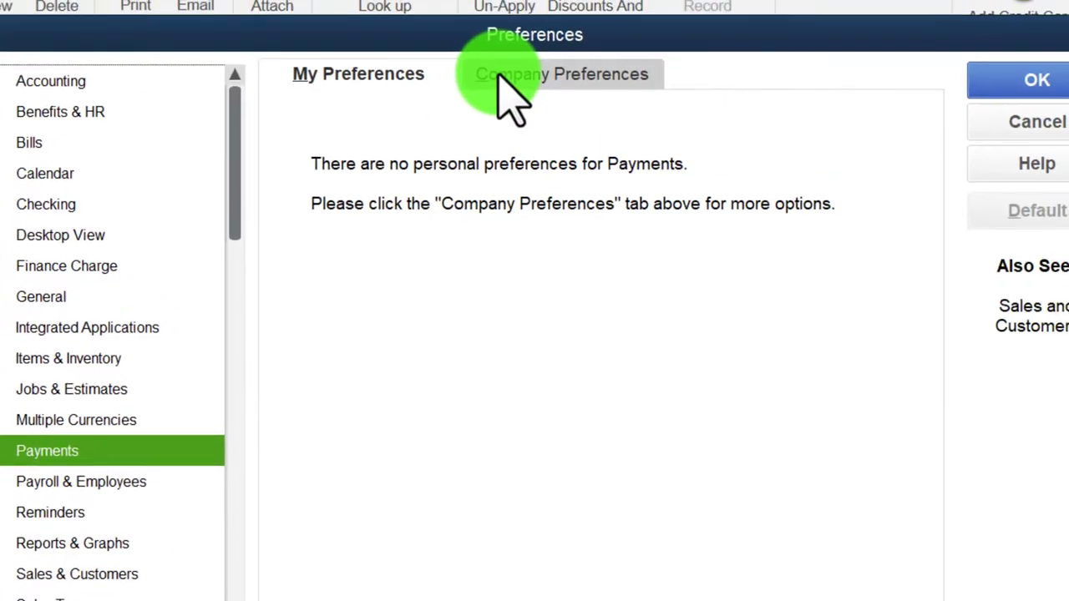
left_click(486, 112)
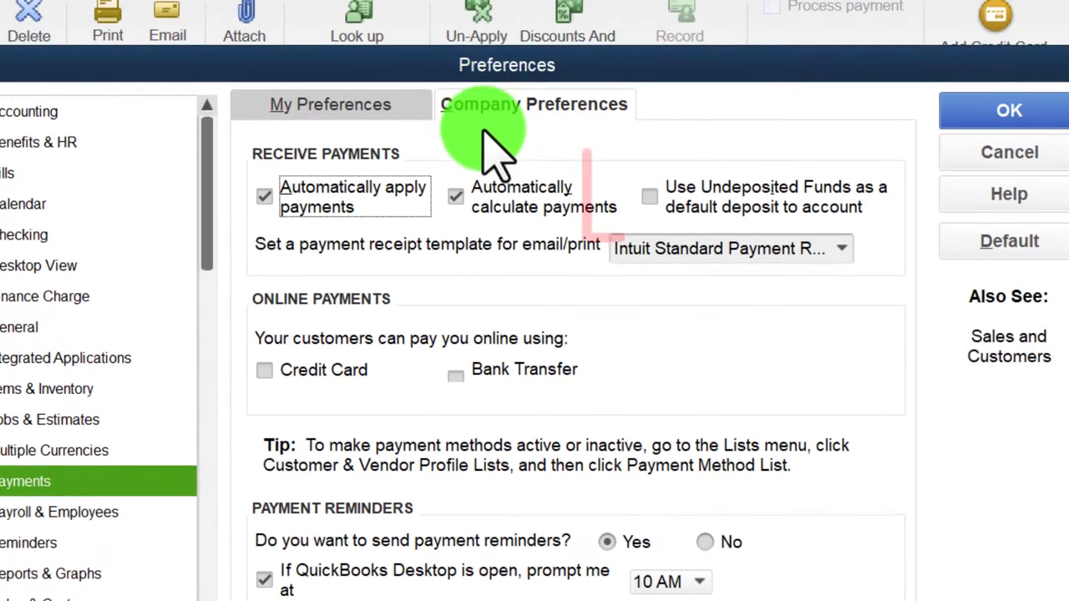
left_click(650, 197)
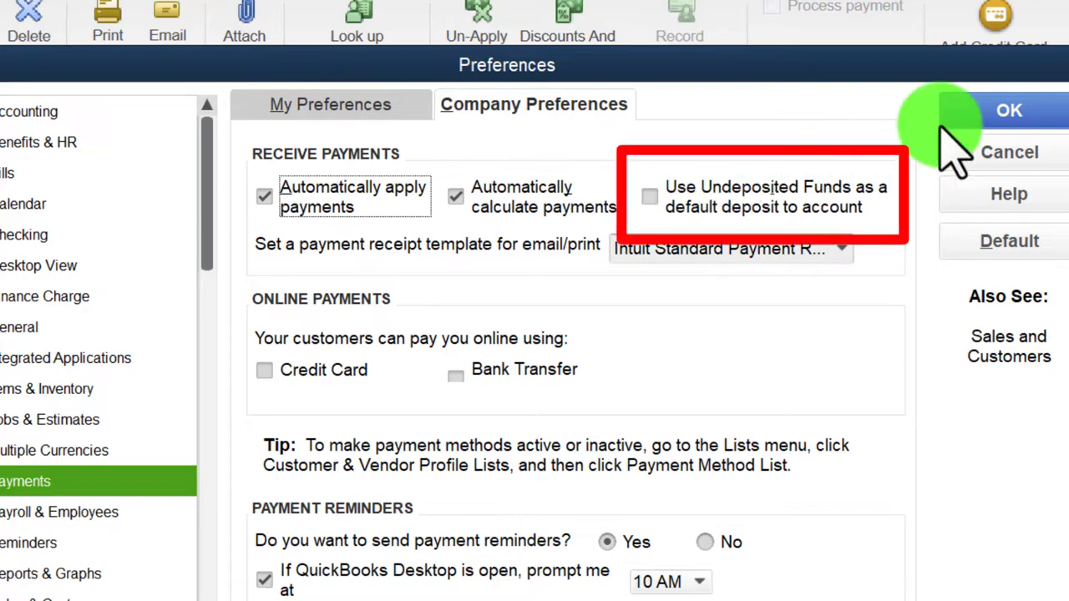
left_click(1009, 110)
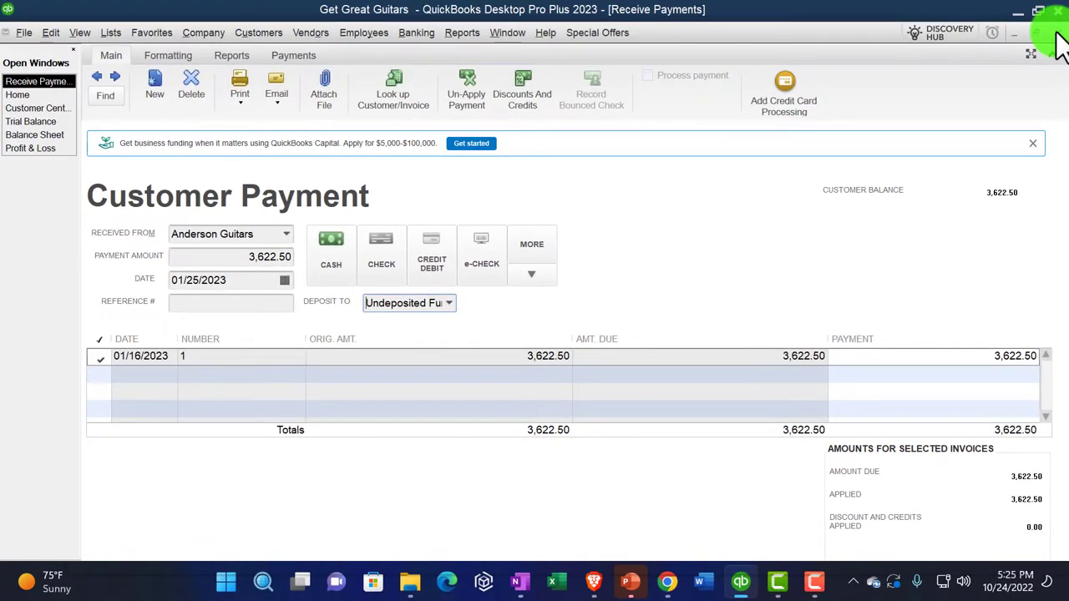
left_click(1055, 35)
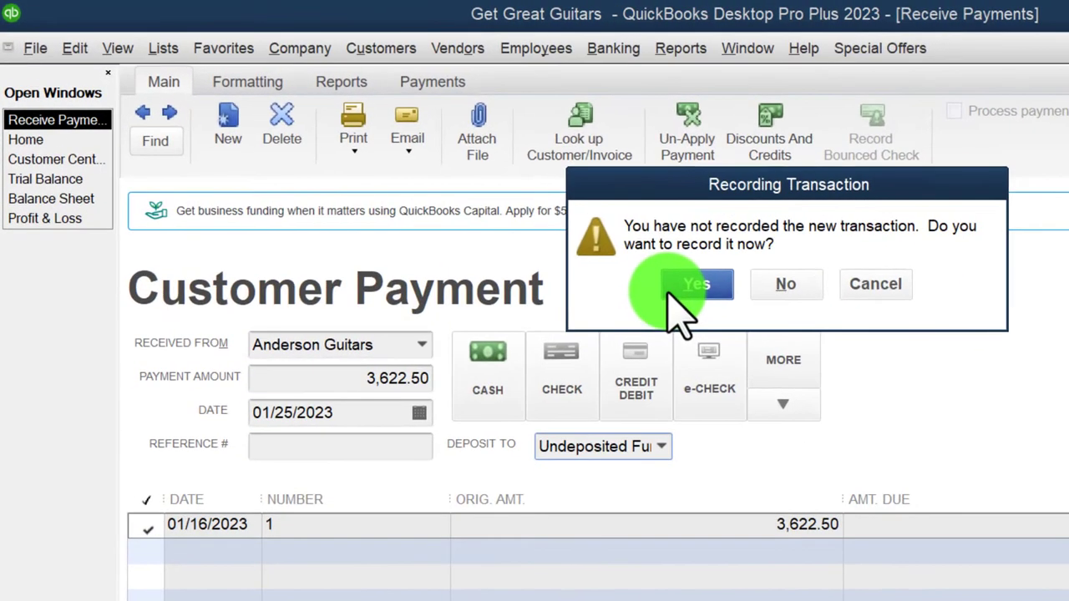
left_click(668, 290)
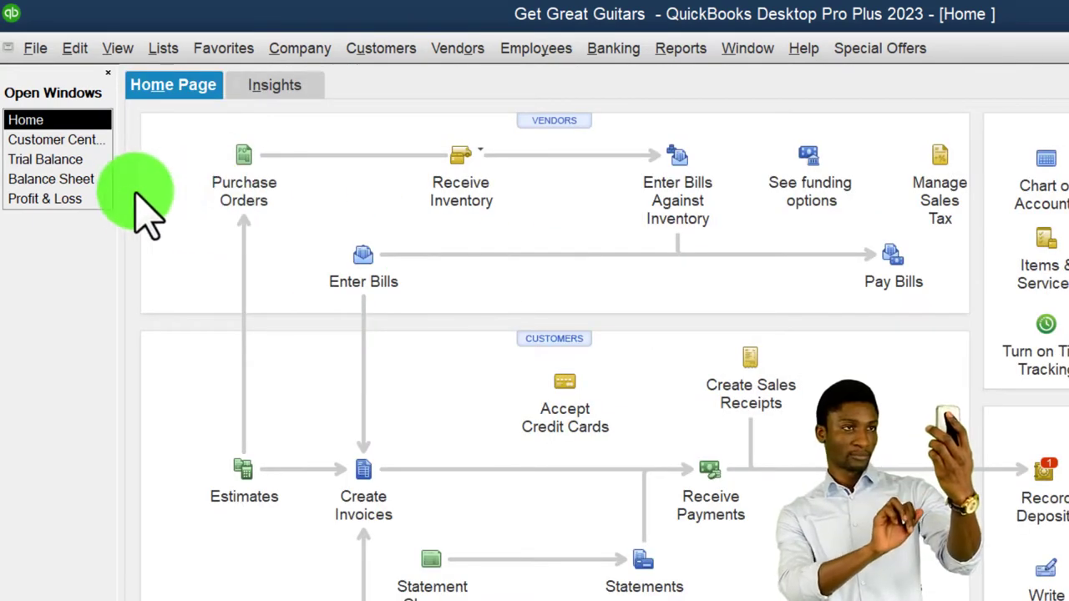
left_click(84, 178)
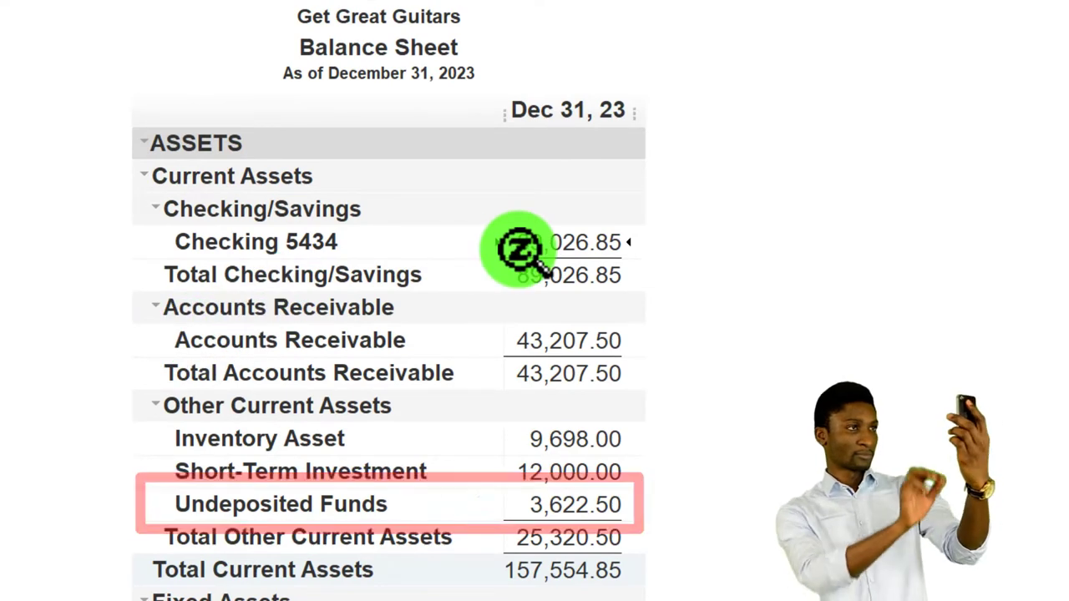
double_click(571, 503)
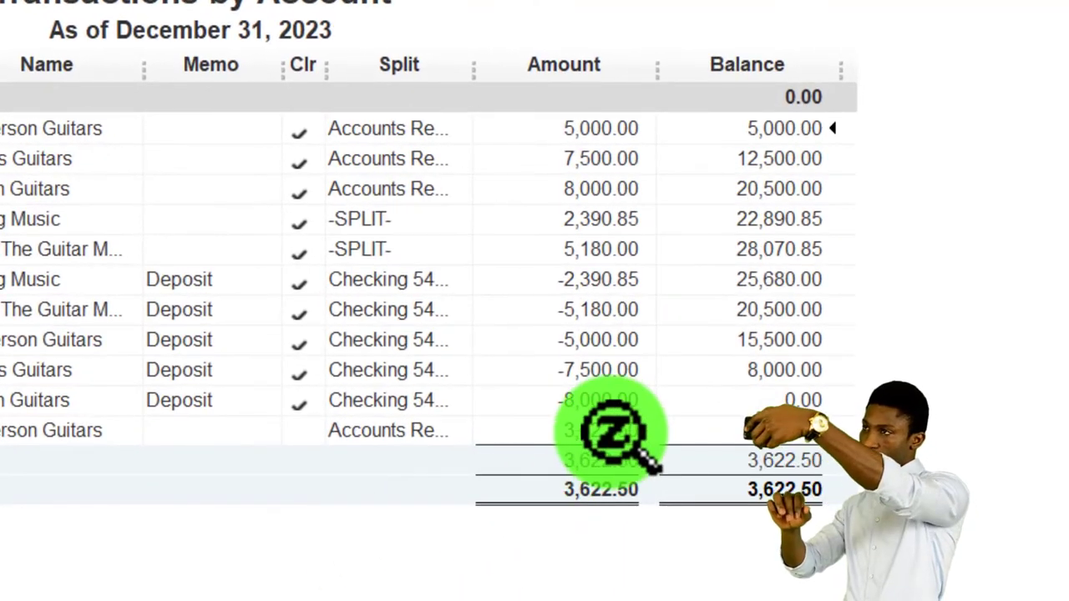
double_click(612, 431)
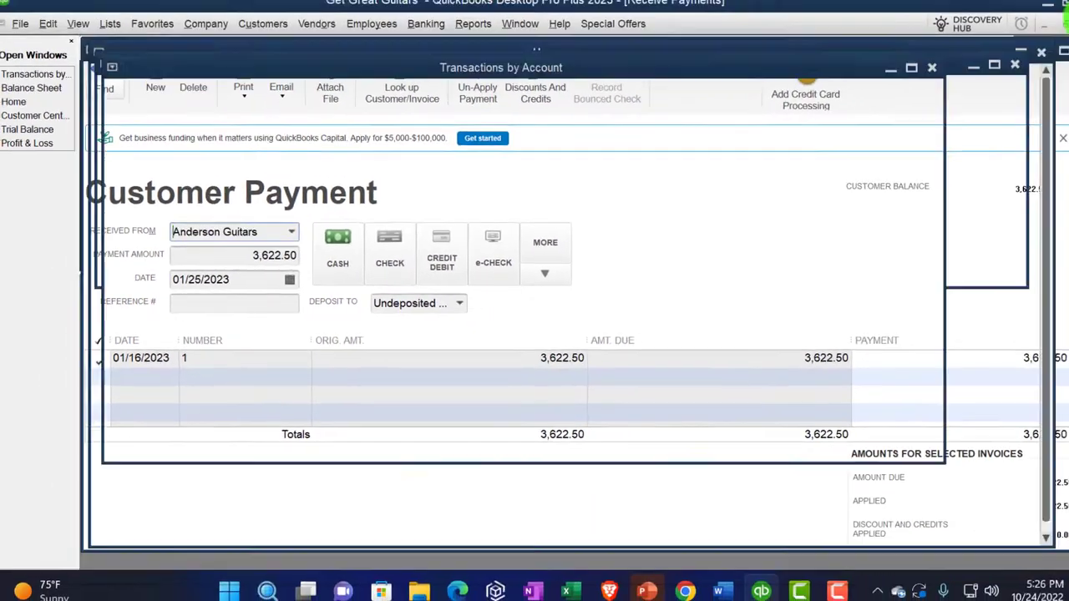
left_click(1057, 32)
left_click(1057, 31)
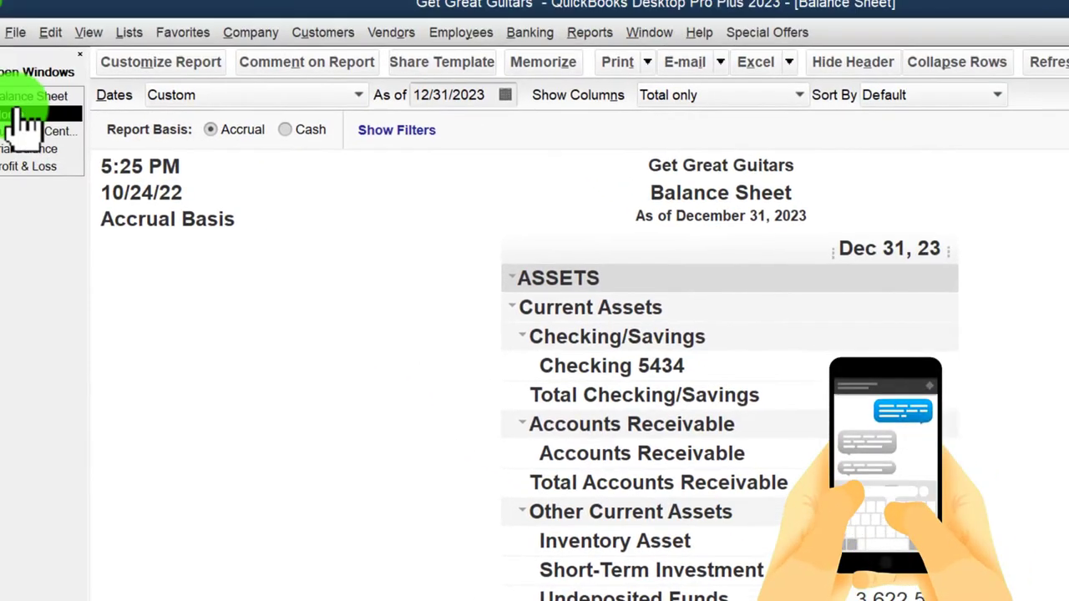
left_click(24, 91)
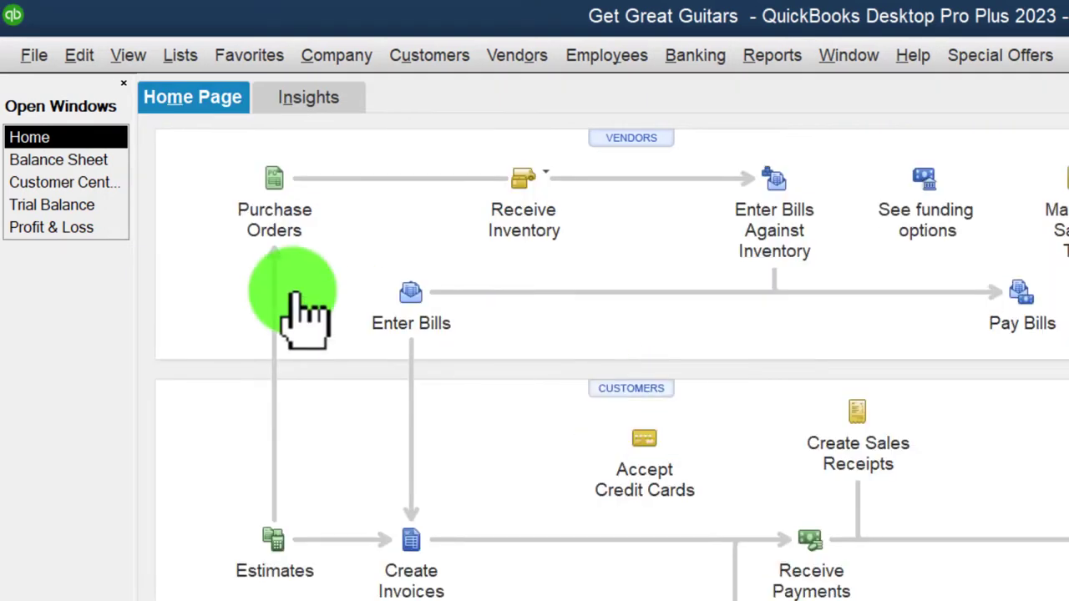
Step: Switch to the Customer Center's Customers & Jobs list and select Eric Music
left_click(104, 182)
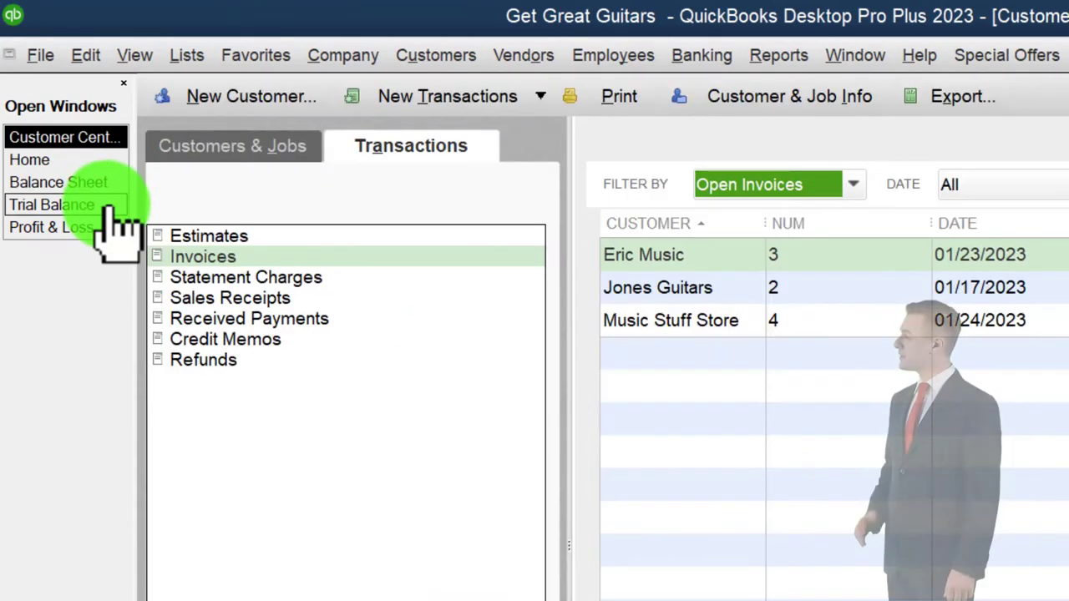
left_click(236, 150)
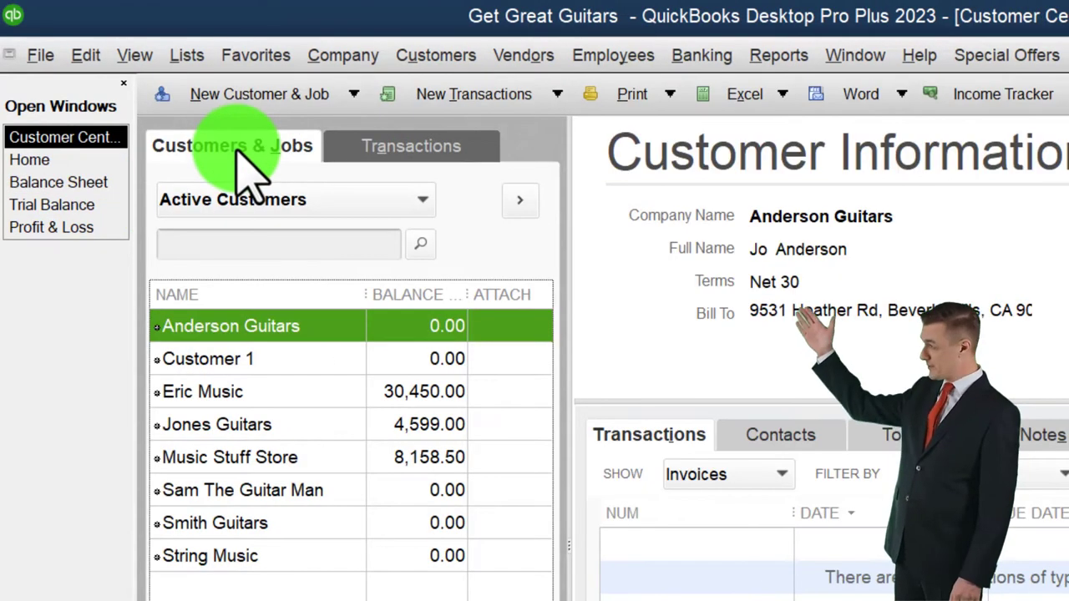
left_click(242, 394)
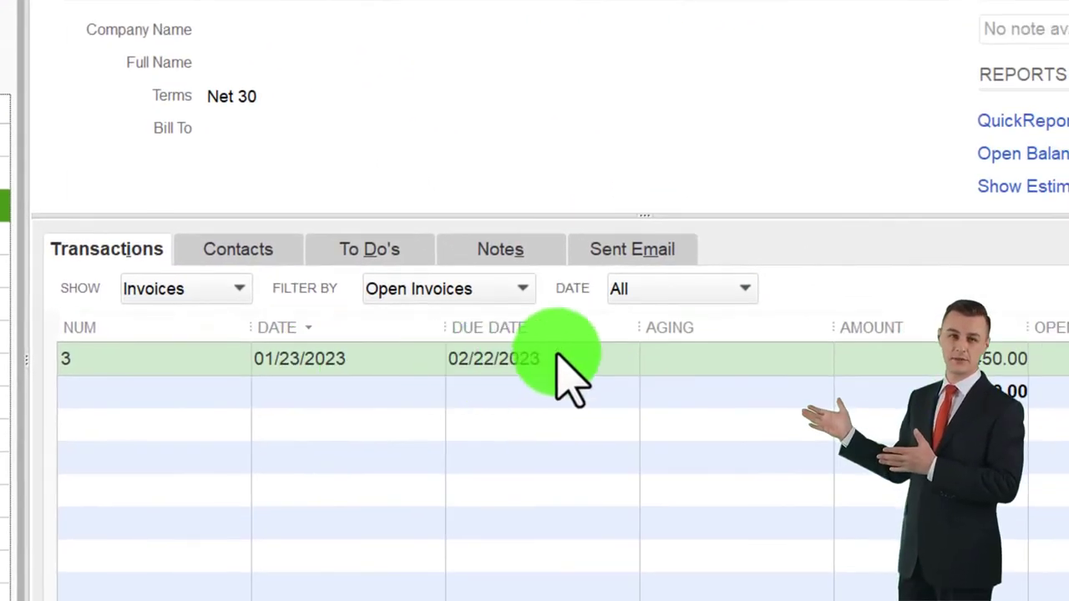
left_click(745, 288)
left_click(746, 292)
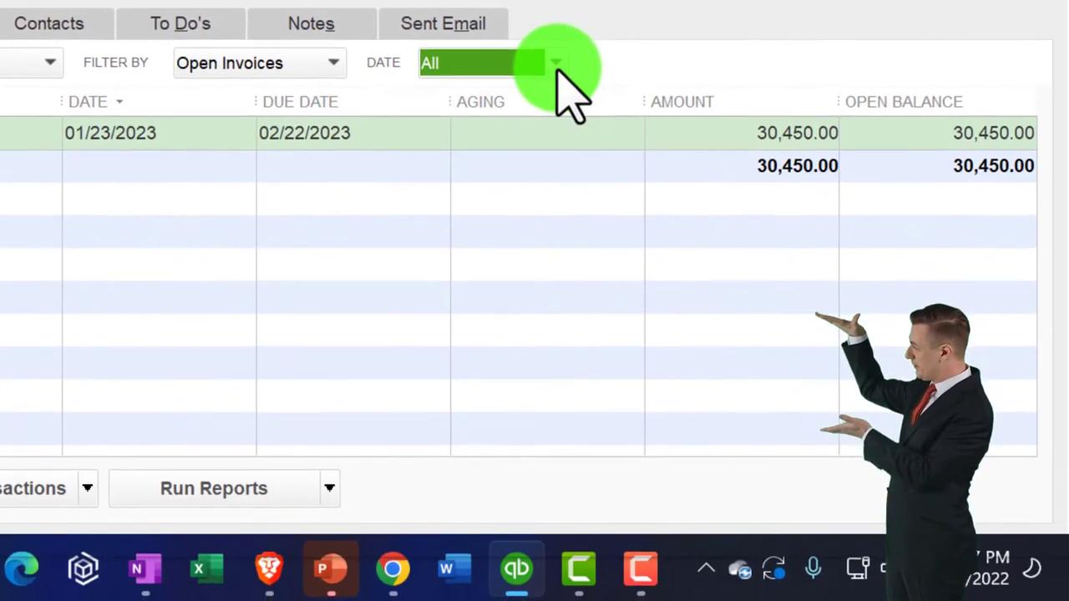
left_click(194, 288)
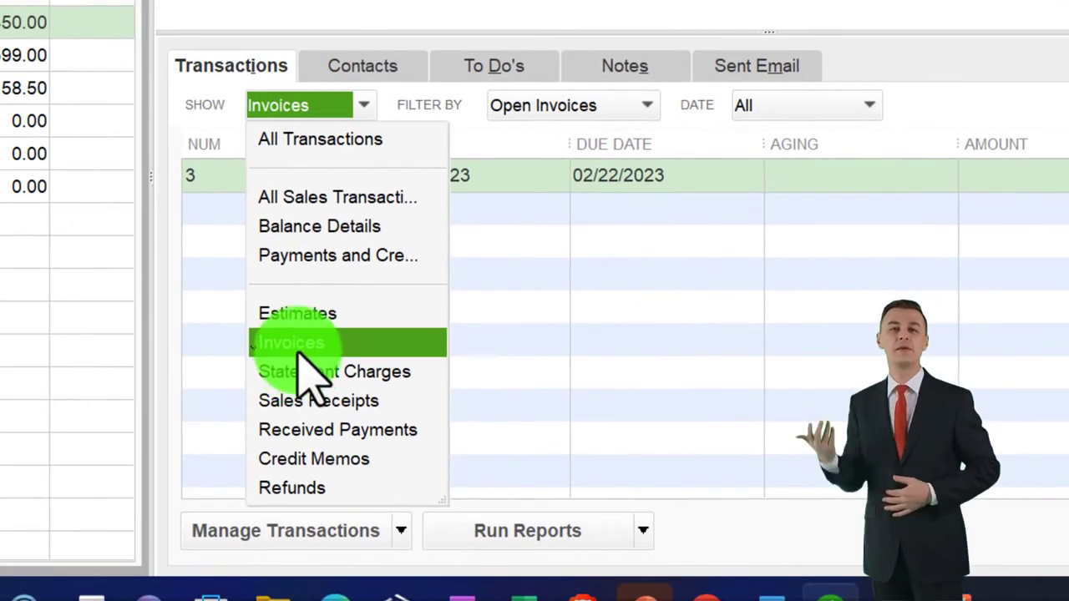
left_click(296, 344)
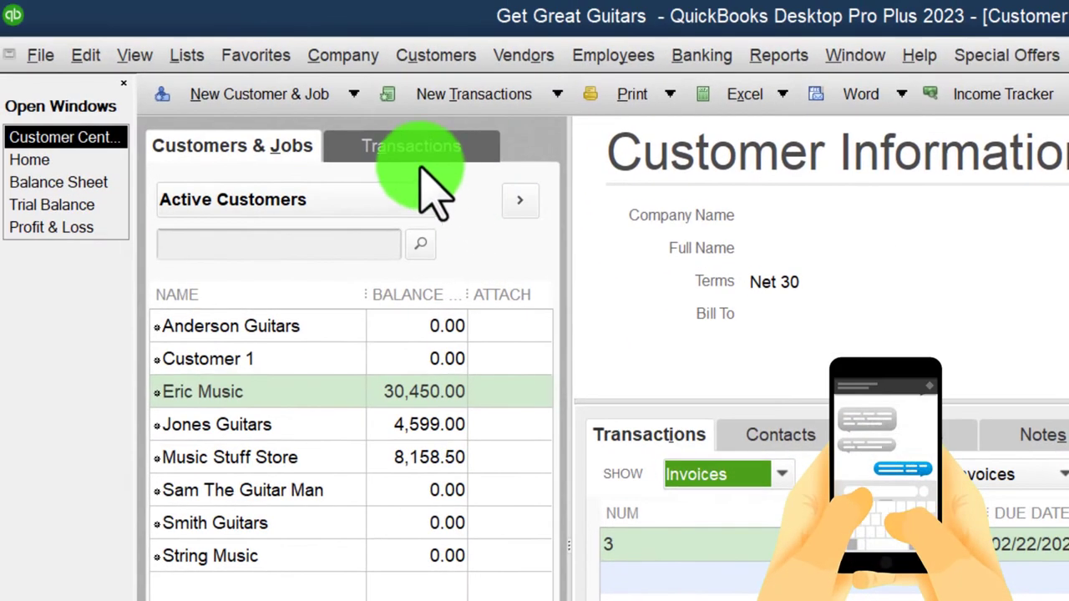
left_click(420, 169)
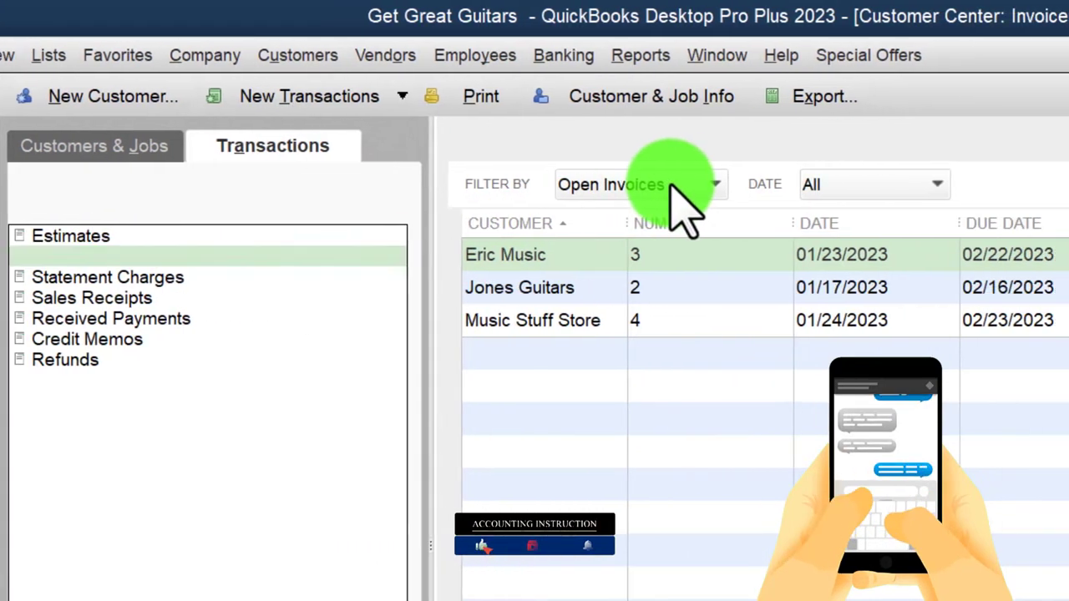
left_click(801, 185)
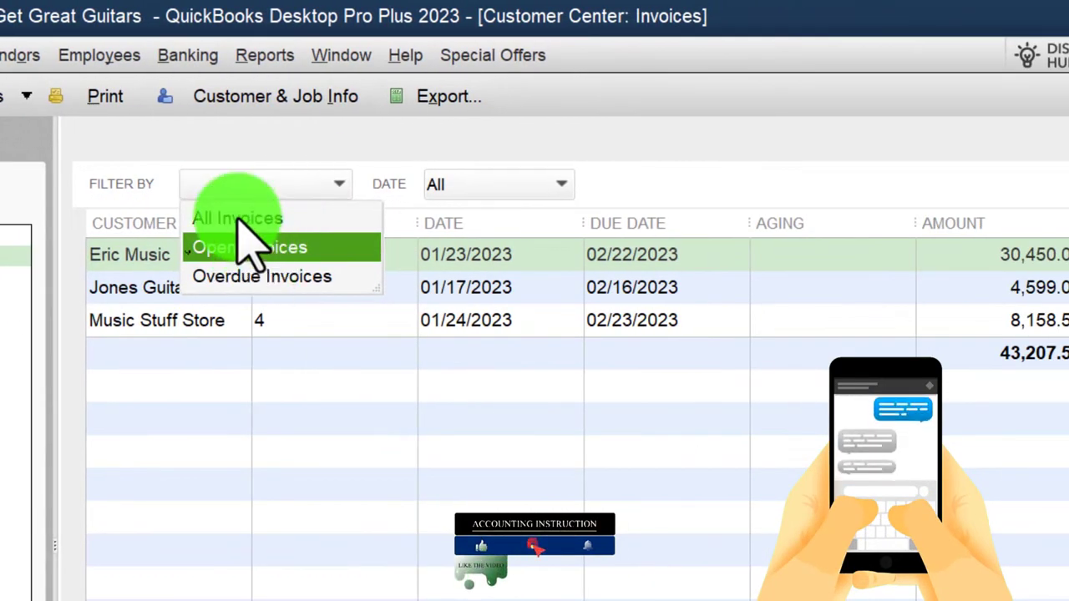
left_click(237, 218)
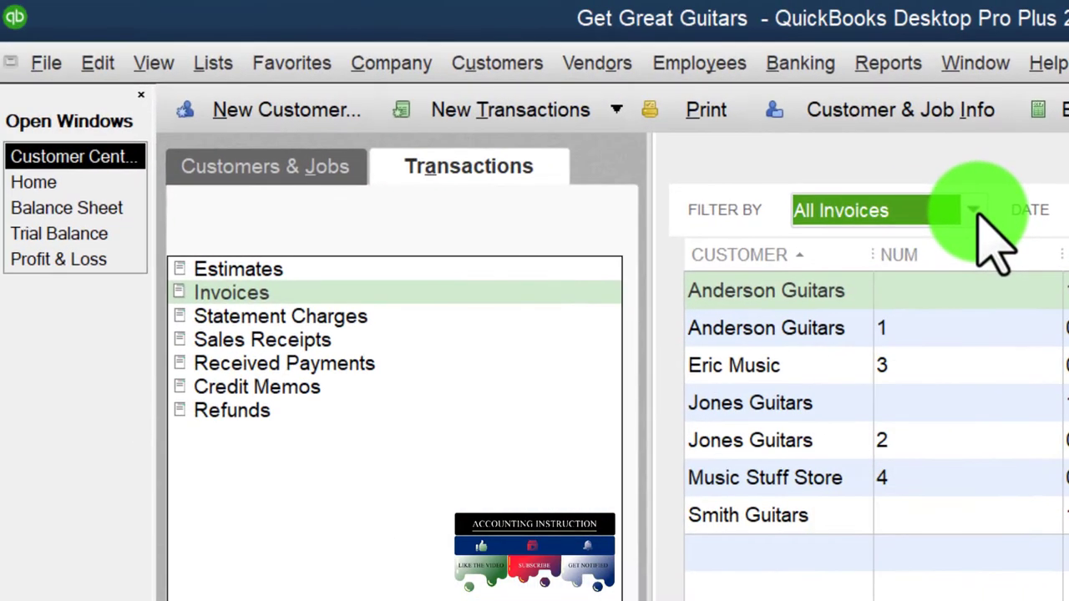
left_click(320, 171)
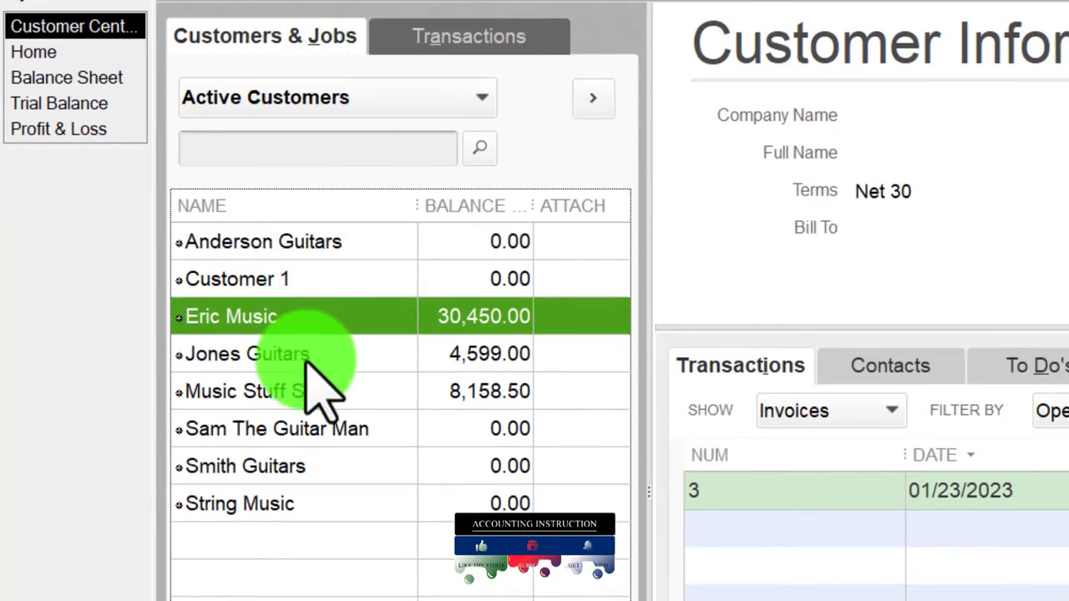
Step: Show All Transactions for Music Stuff Store, then select Anderson Guitars to view its history
left_click(309, 385)
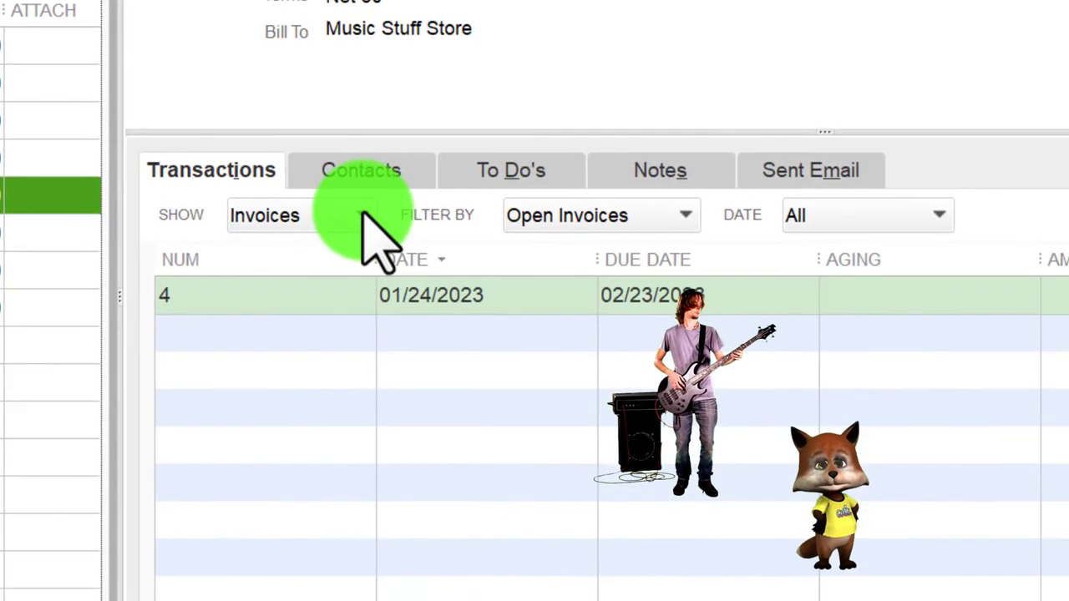
left_click(362, 214)
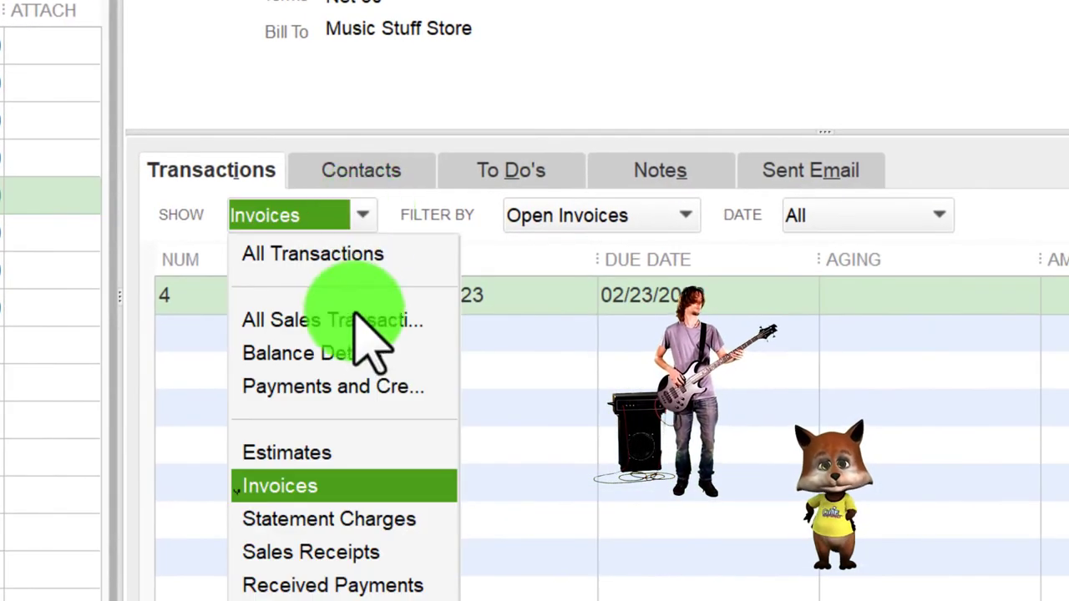
left_click(354, 254)
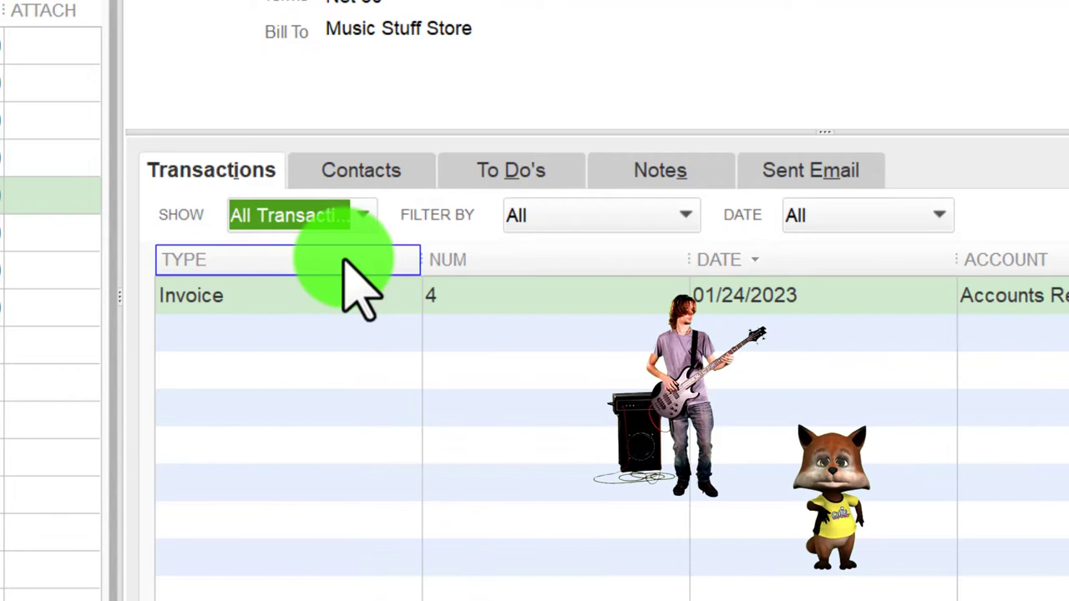
left_click(362, 217)
left_click(359, 214)
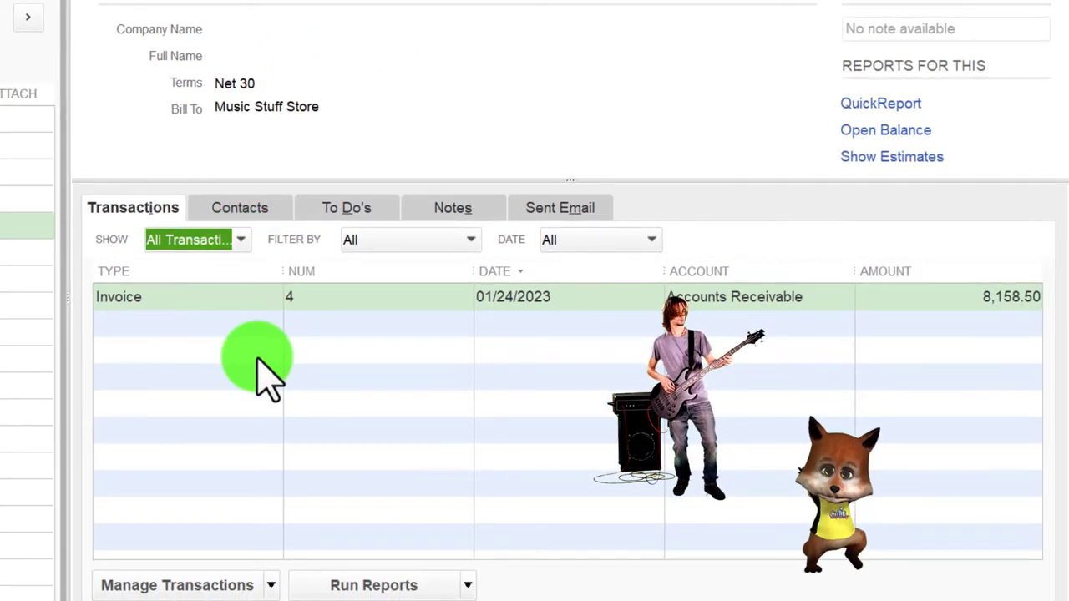
left_click(205, 267)
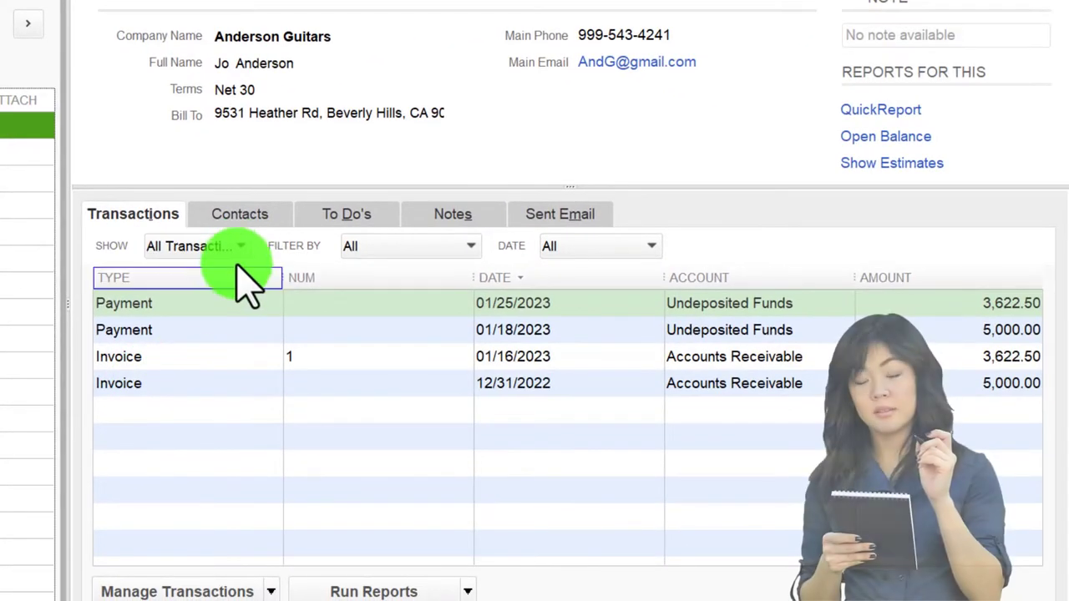
left_click(241, 246)
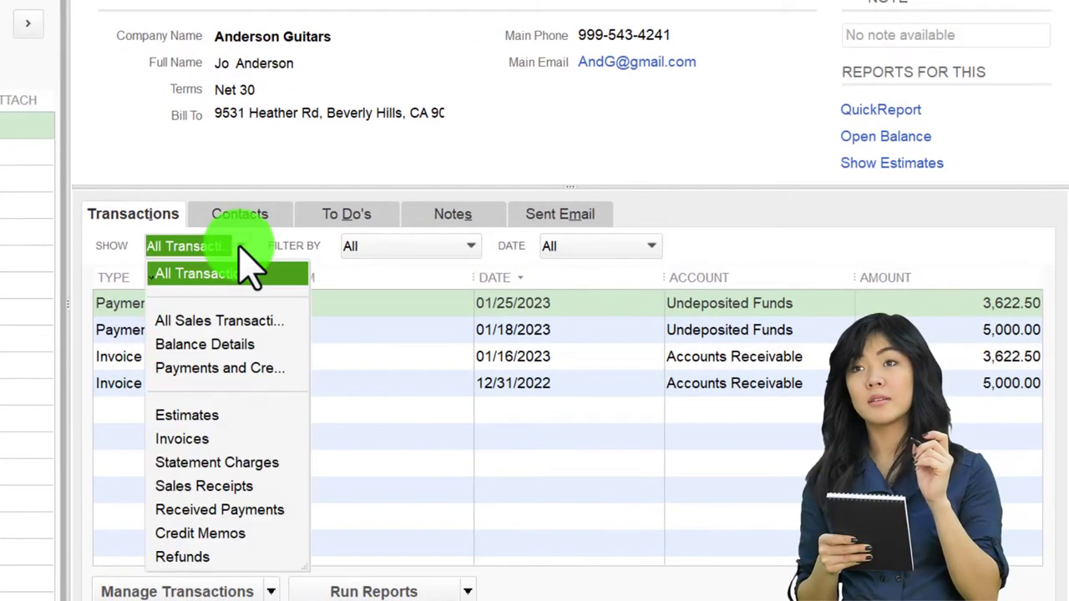
left_click(182, 441)
left_click(417, 247)
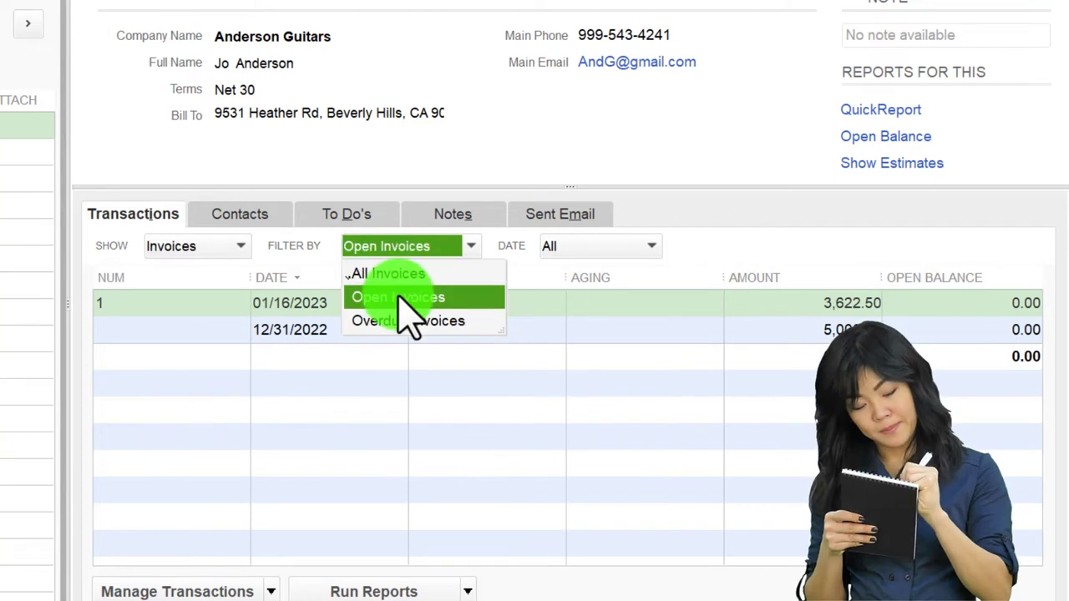
left_click(399, 299)
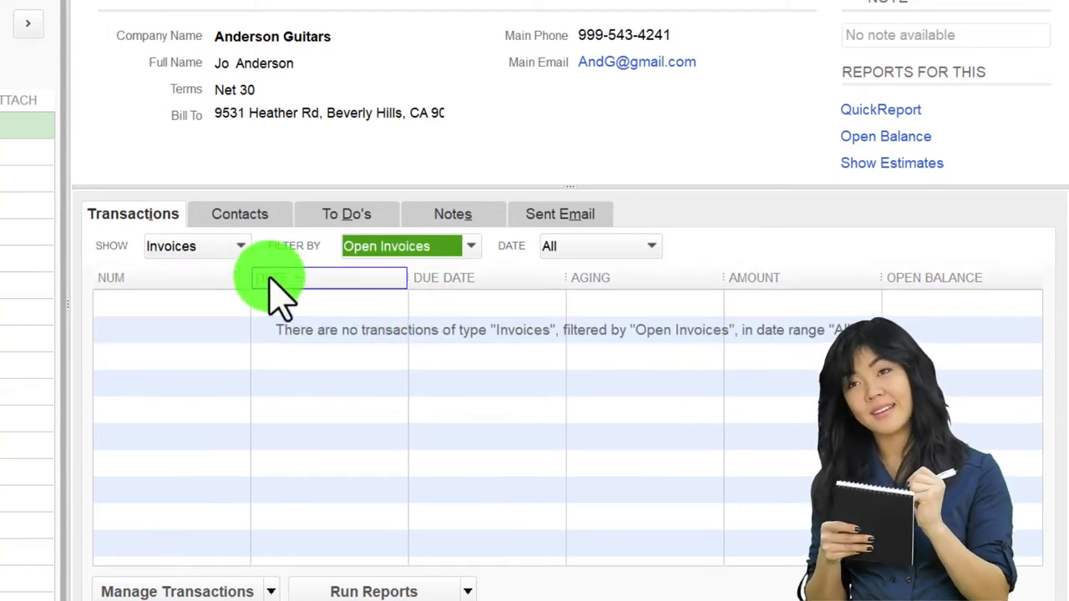
left_click(241, 249)
left_click(241, 276)
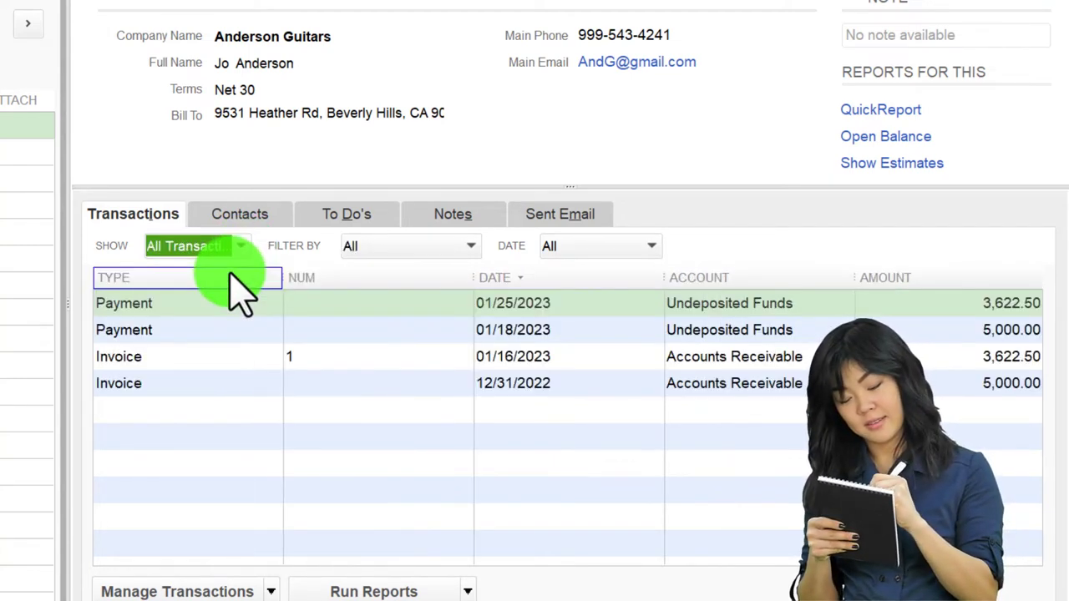
double_click(242, 359)
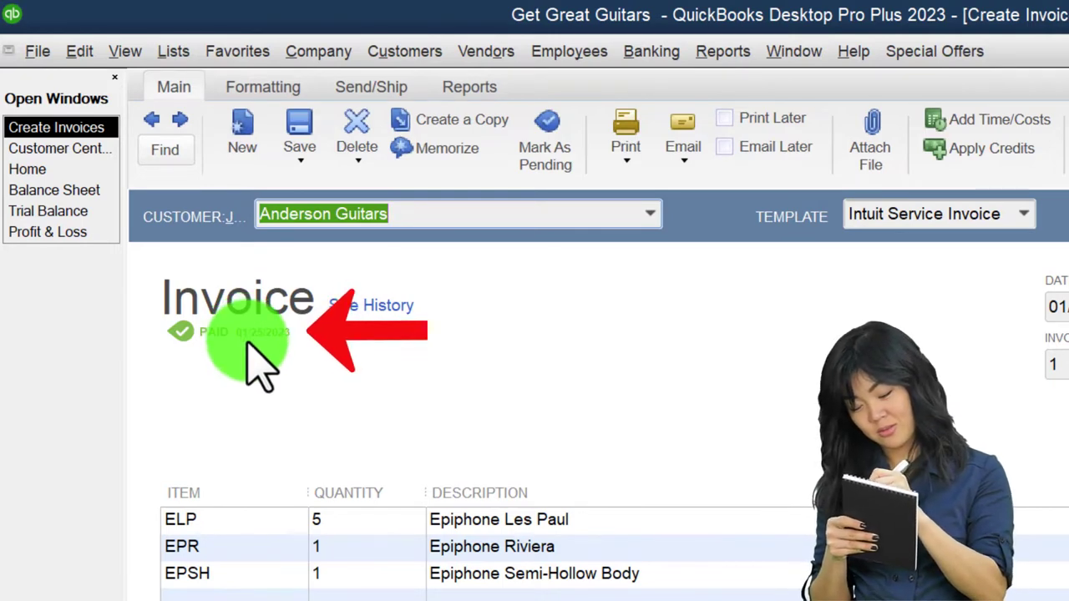
left_click(380, 307)
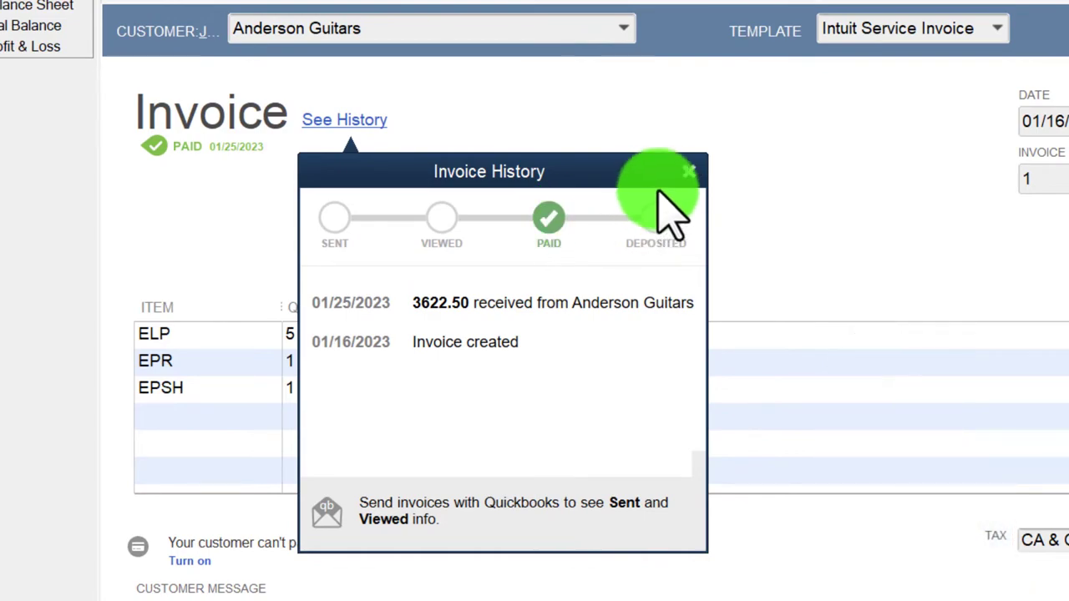
left_click(689, 174)
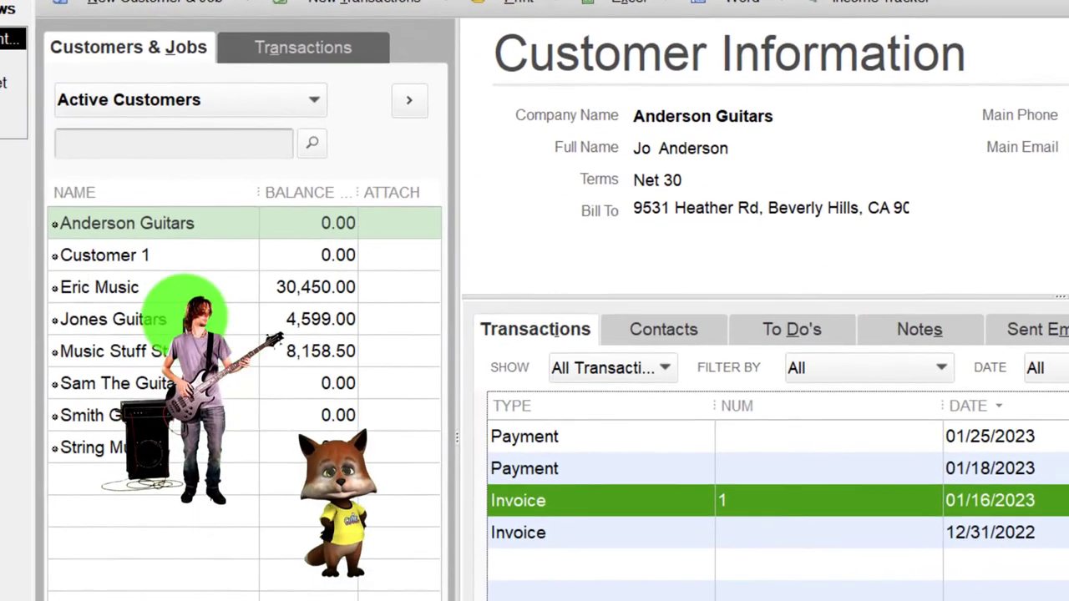
Step: Open invoice 3 and its 30,450.00 payment, then close the payment without recording it again
left_click(136, 292)
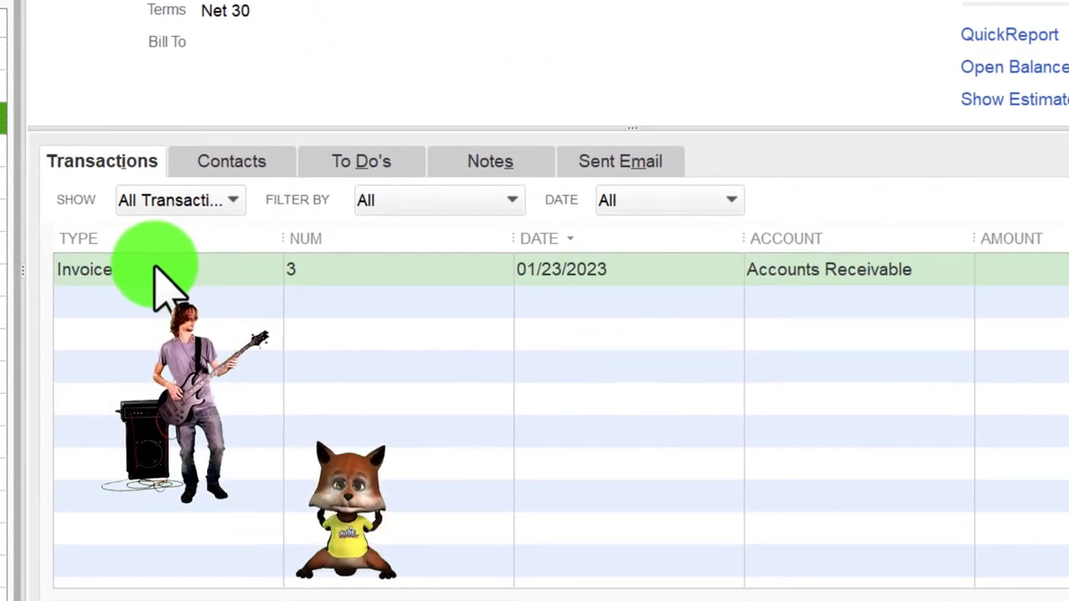
double_click(154, 272)
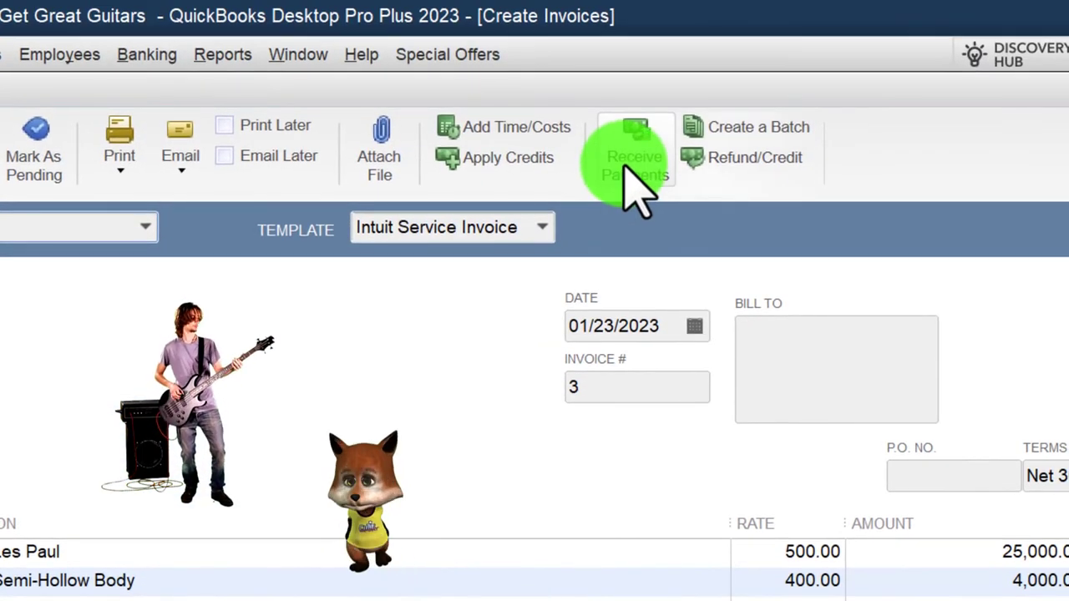
left_click(628, 177)
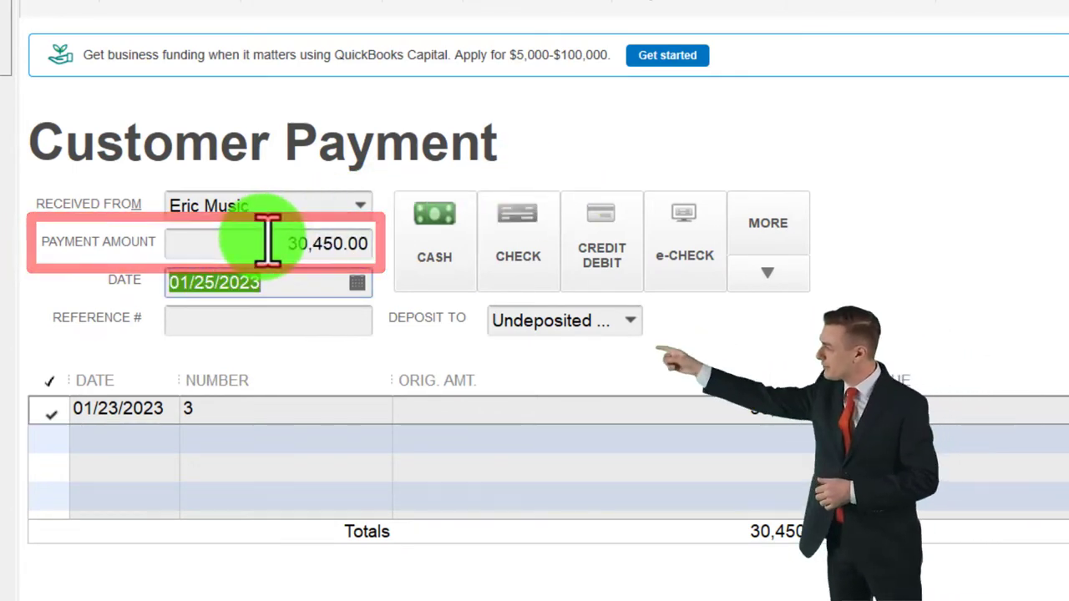
key("Tab")
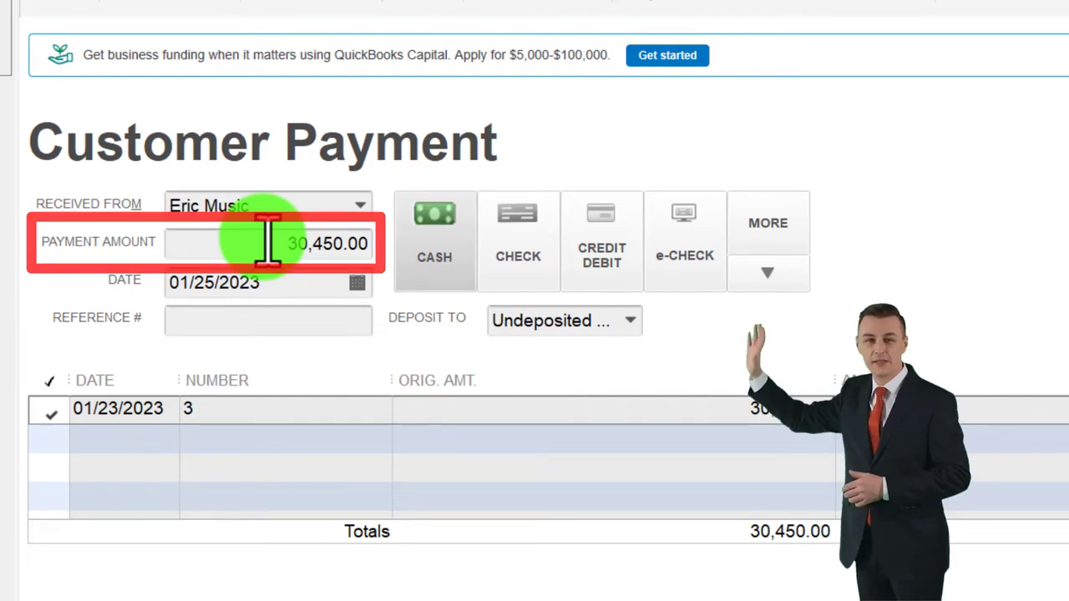
key("Tab")
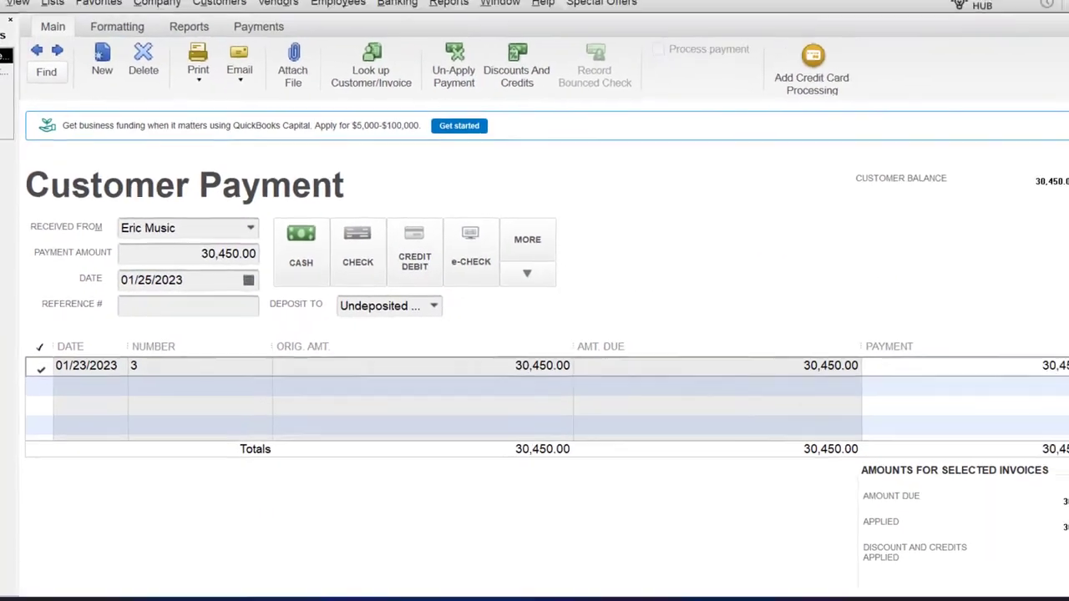
left_click(1056, 27)
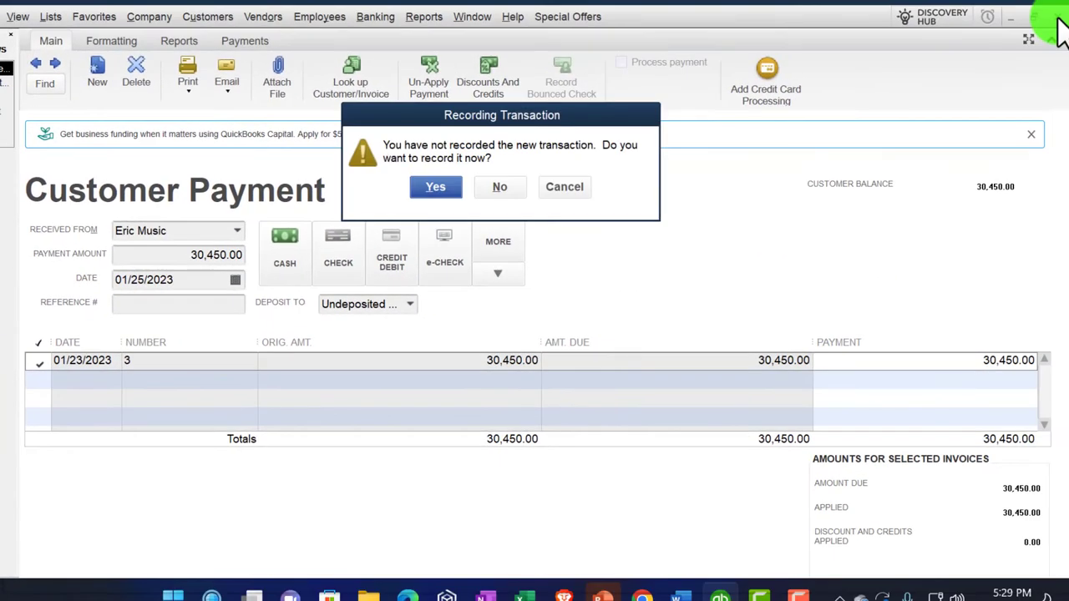
left_click(486, 187)
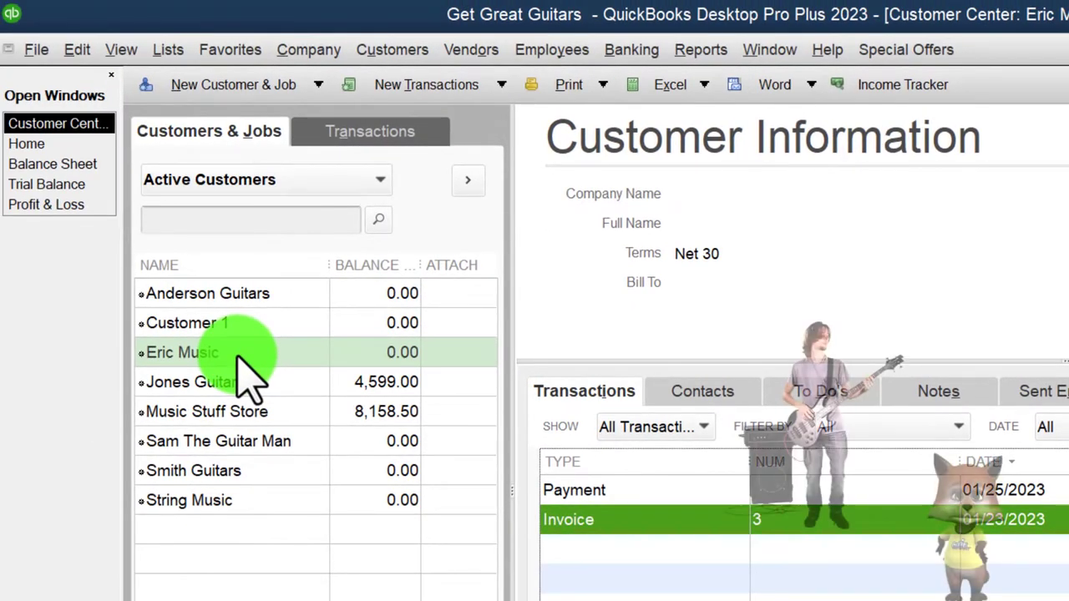
left_click(239, 354)
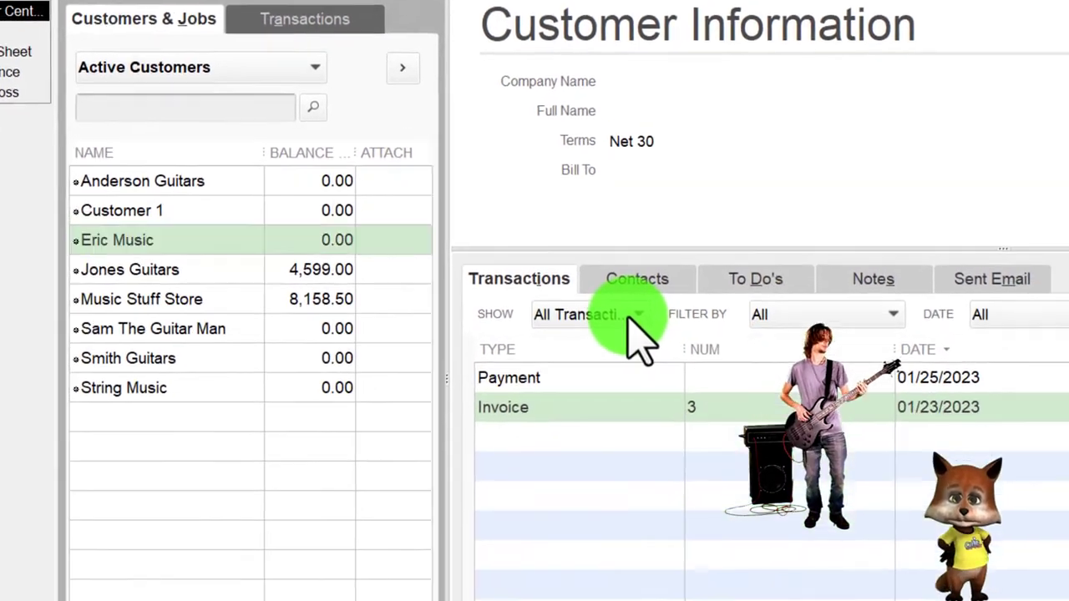
left_click(694, 429)
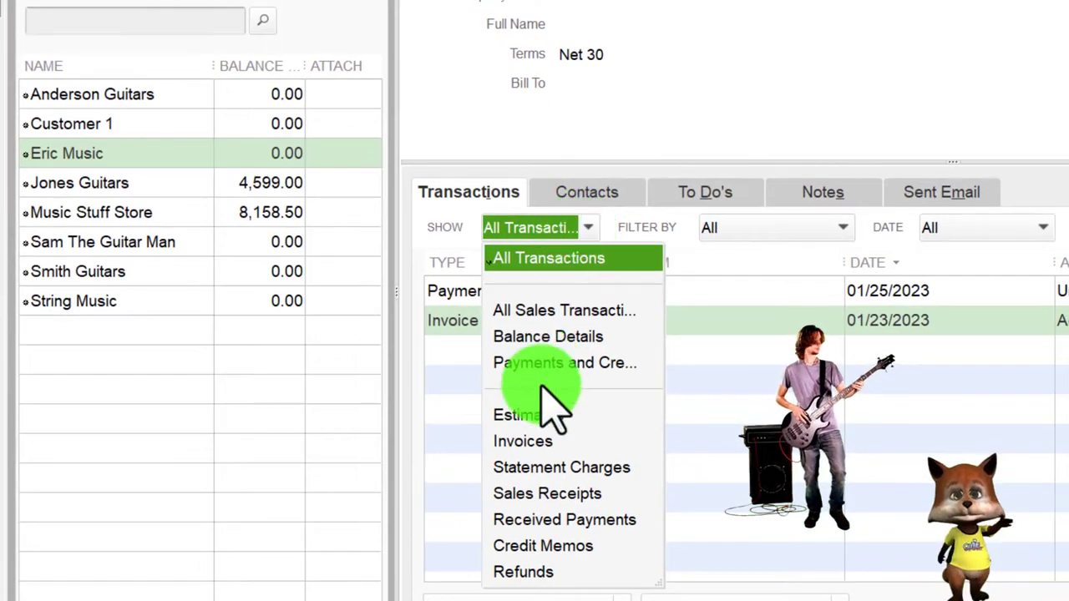
left_click(526, 441)
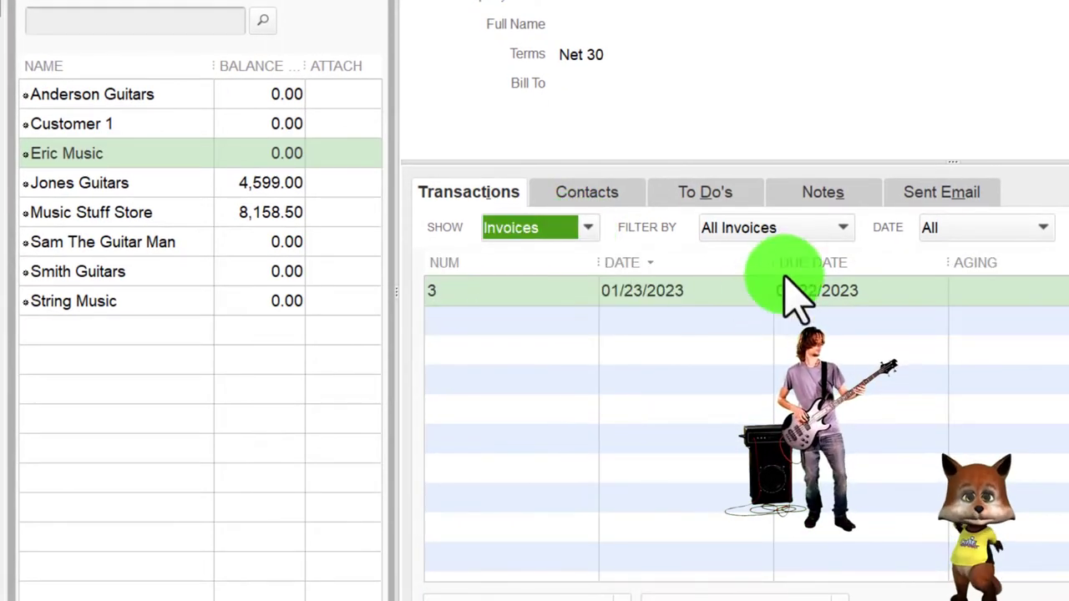
left_click(842, 228)
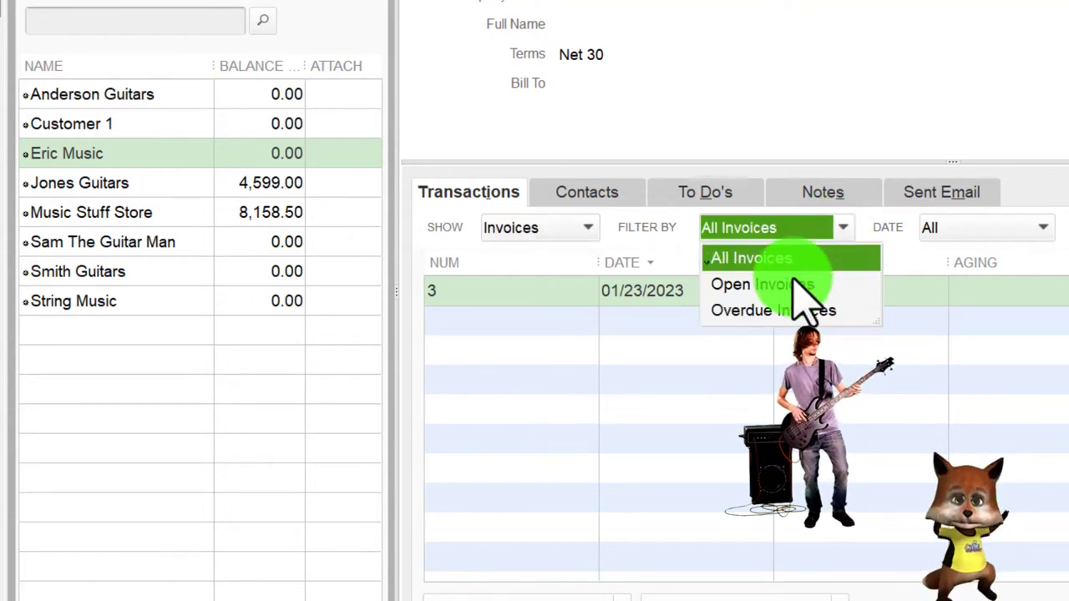
left_click(760, 283)
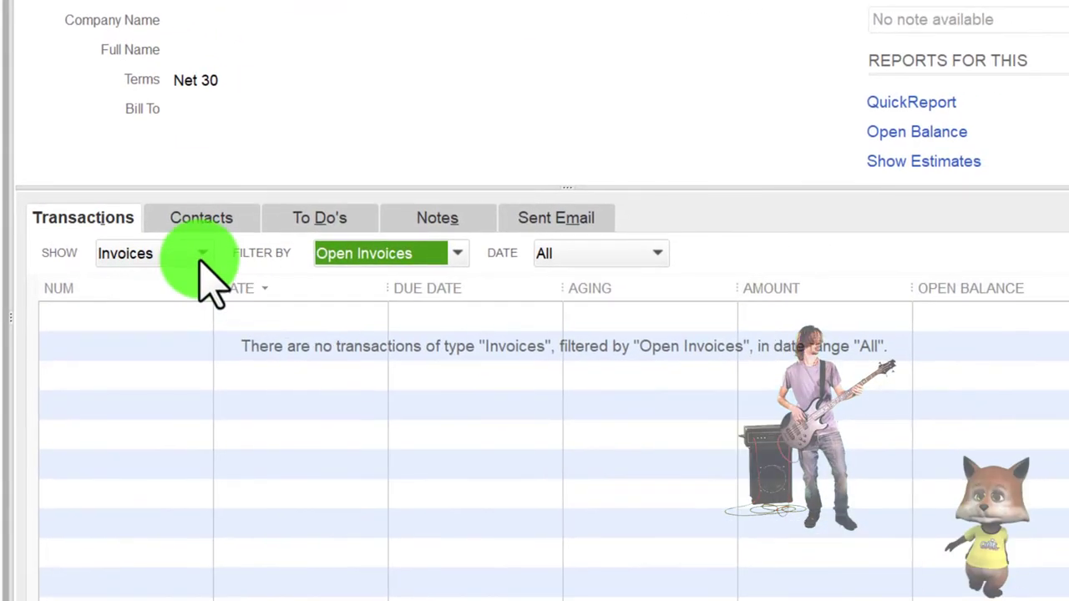
left_click(585, 232)
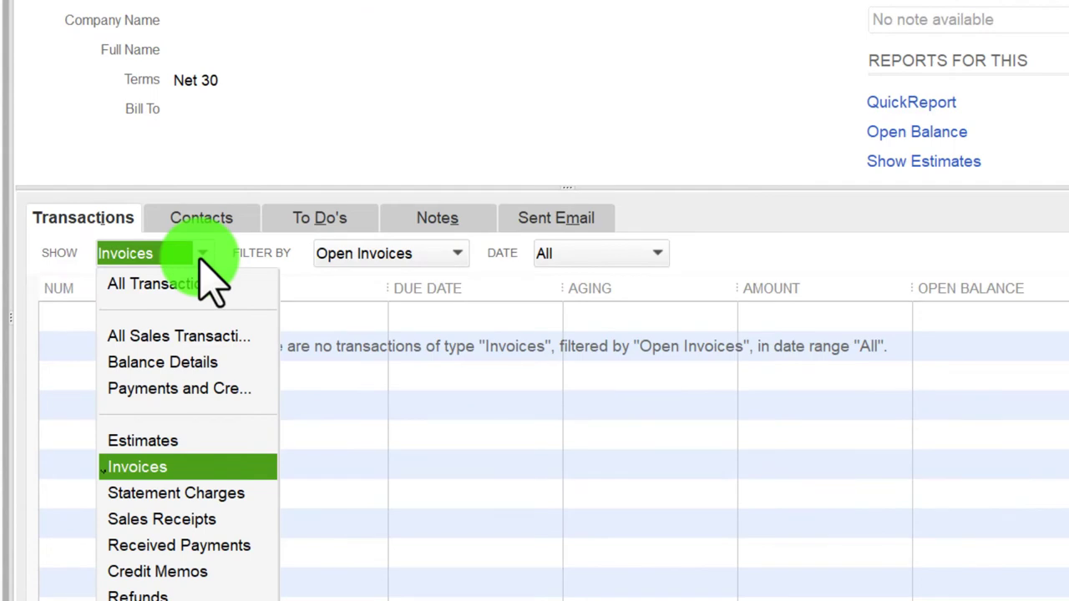
left_click(193, 285)
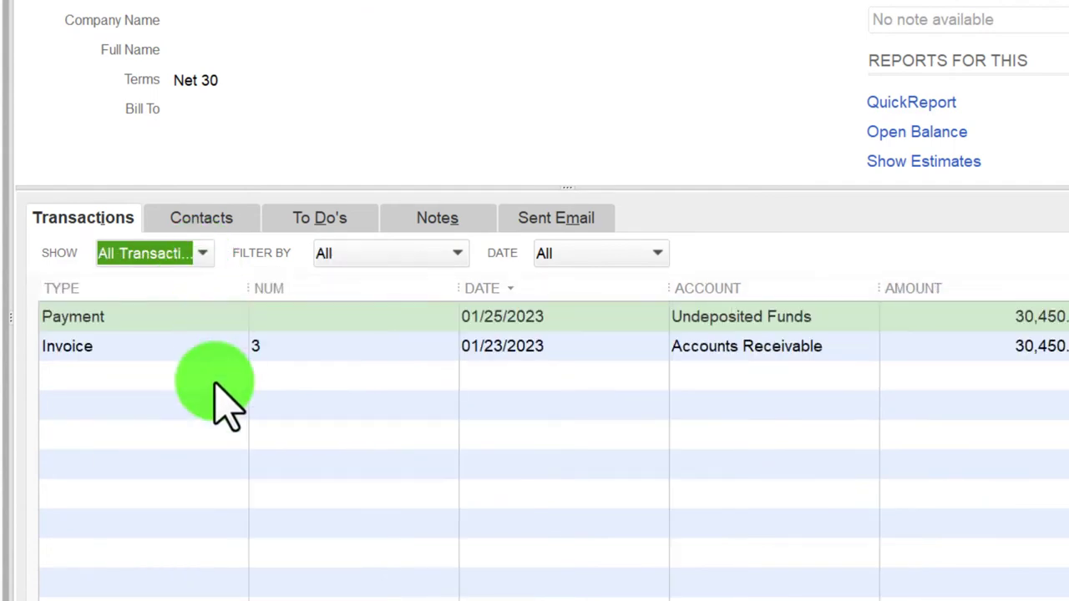
double_click(147, 351)
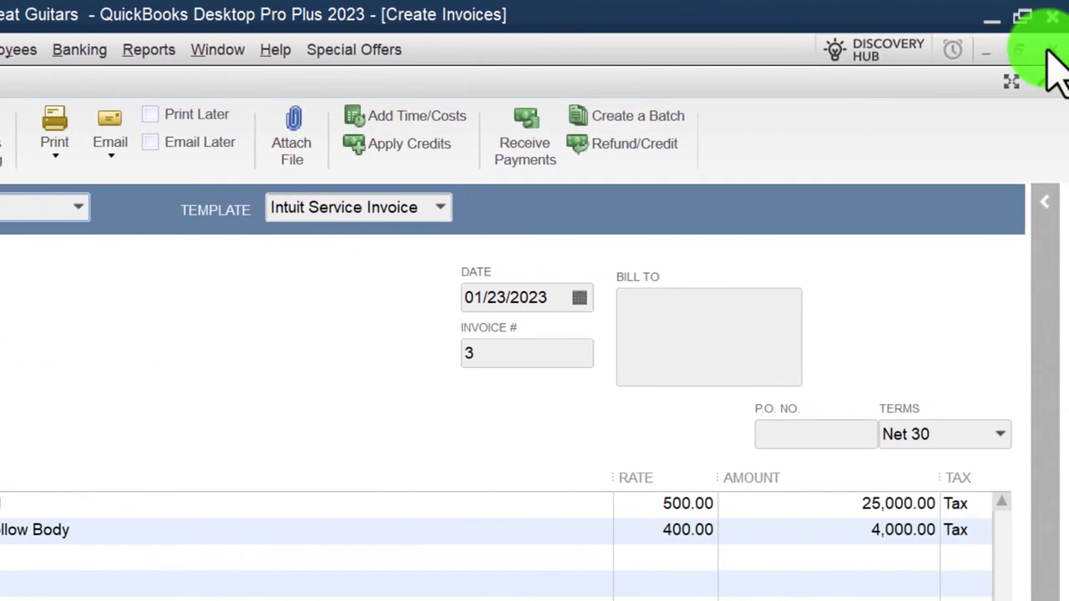
left_click(1050, 52)
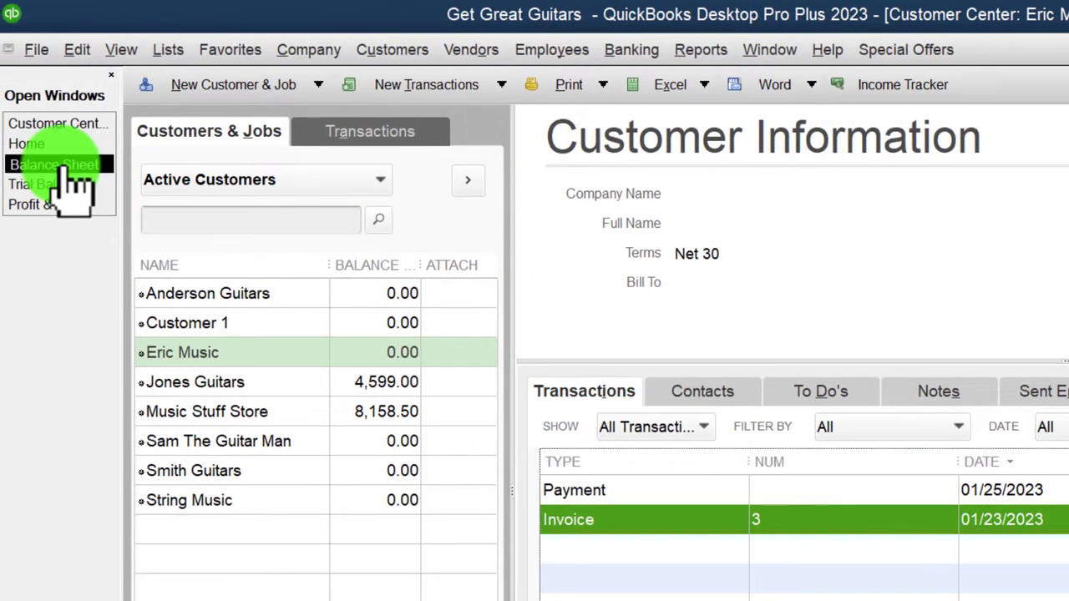
left_click(54, 164)
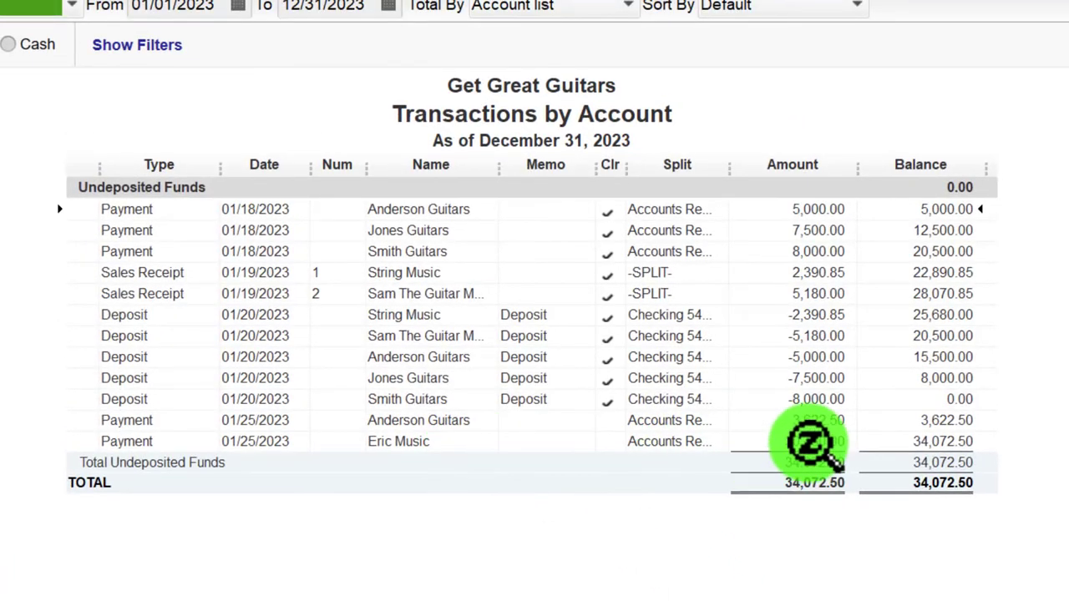
left_click(810, 443)
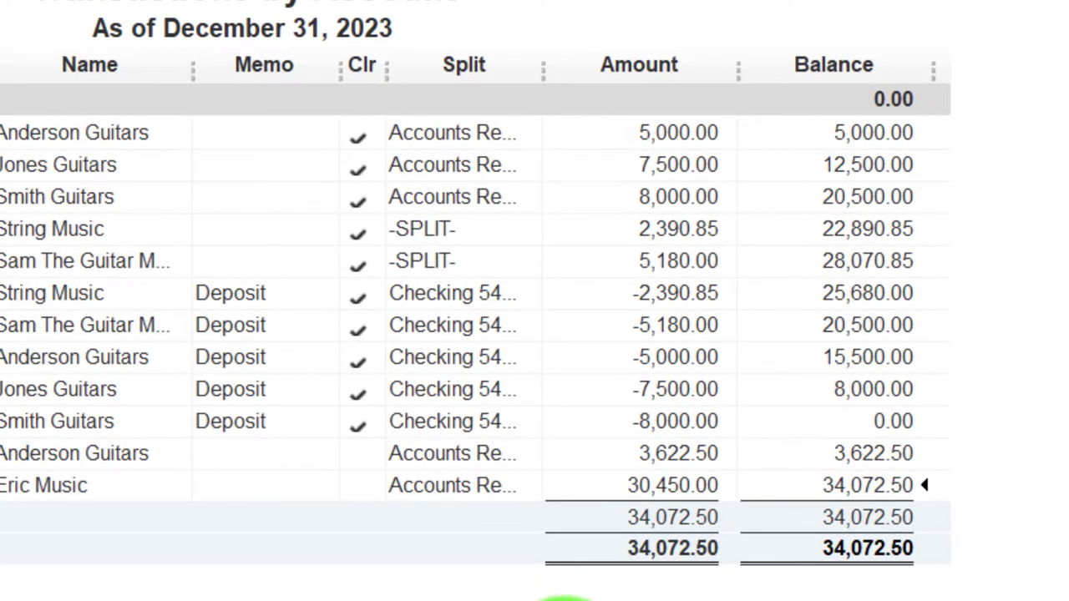
key("Escape")
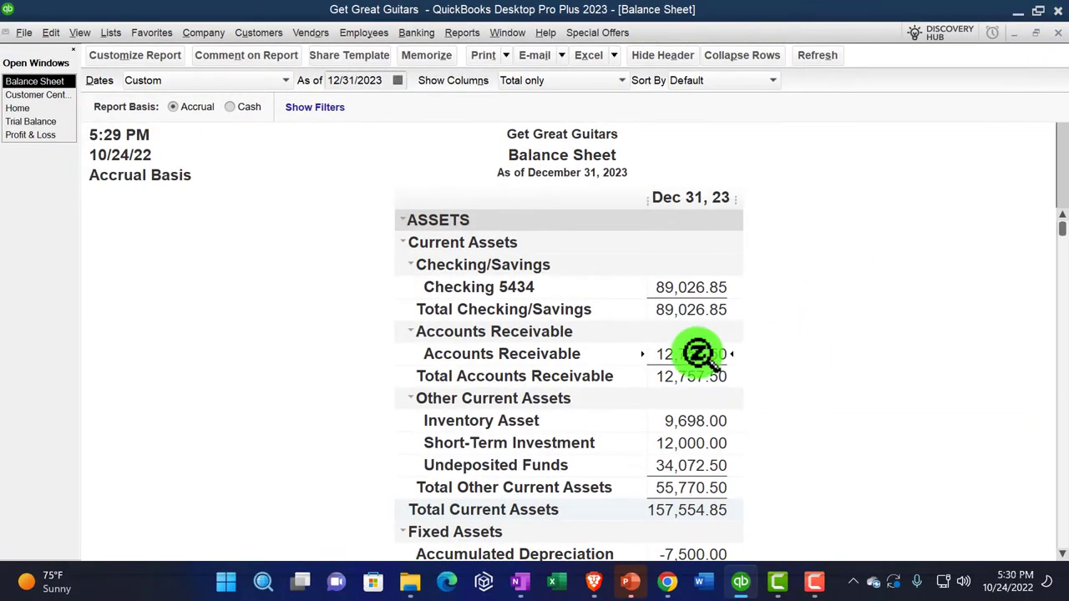
double_click(697, 353)
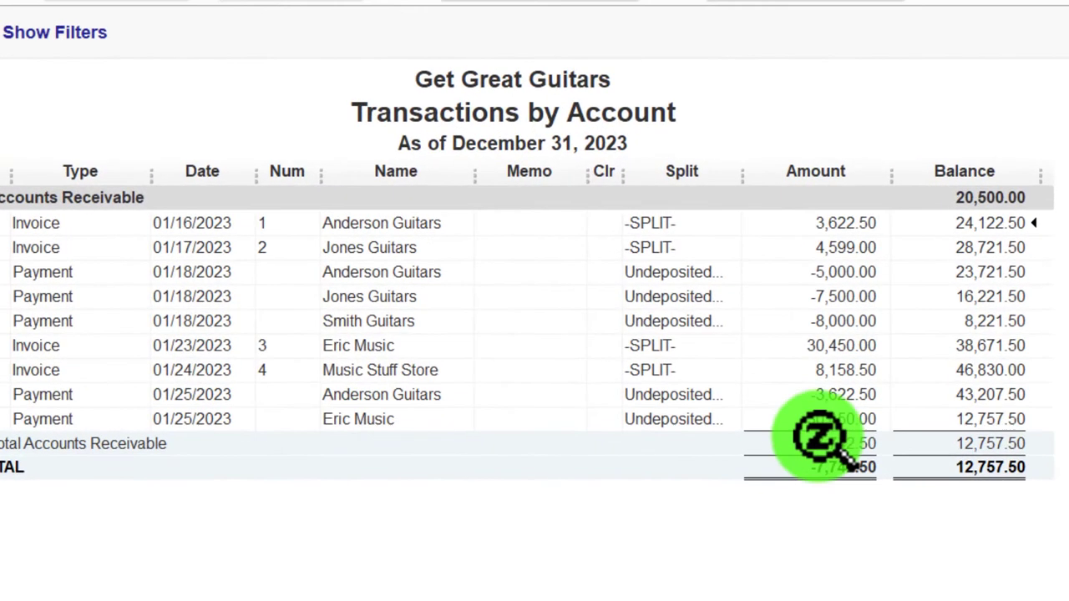
left_click(818, 427)
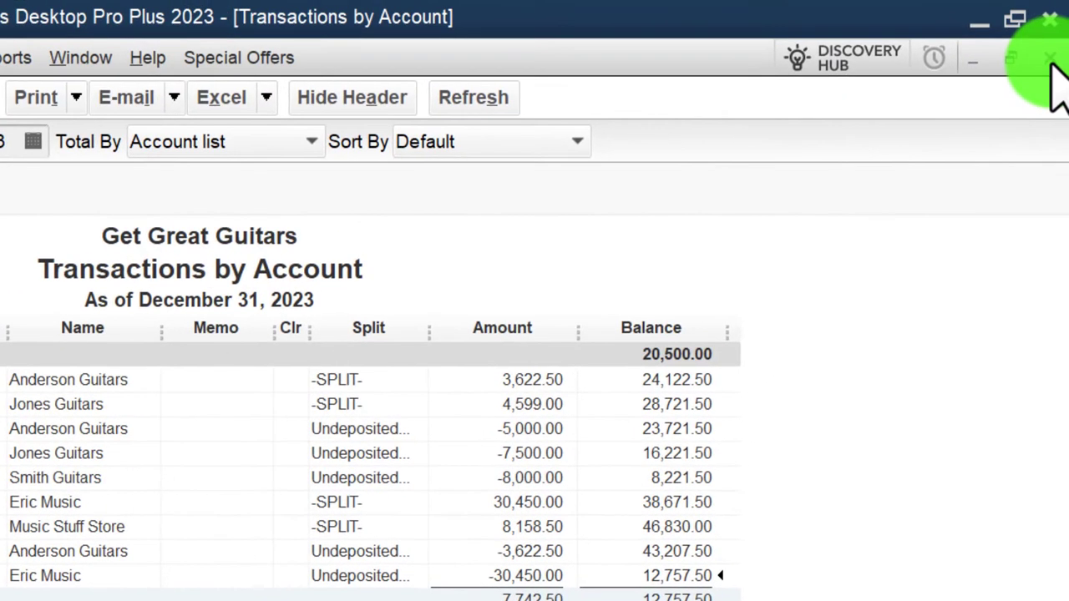
left_click(1050, 62)
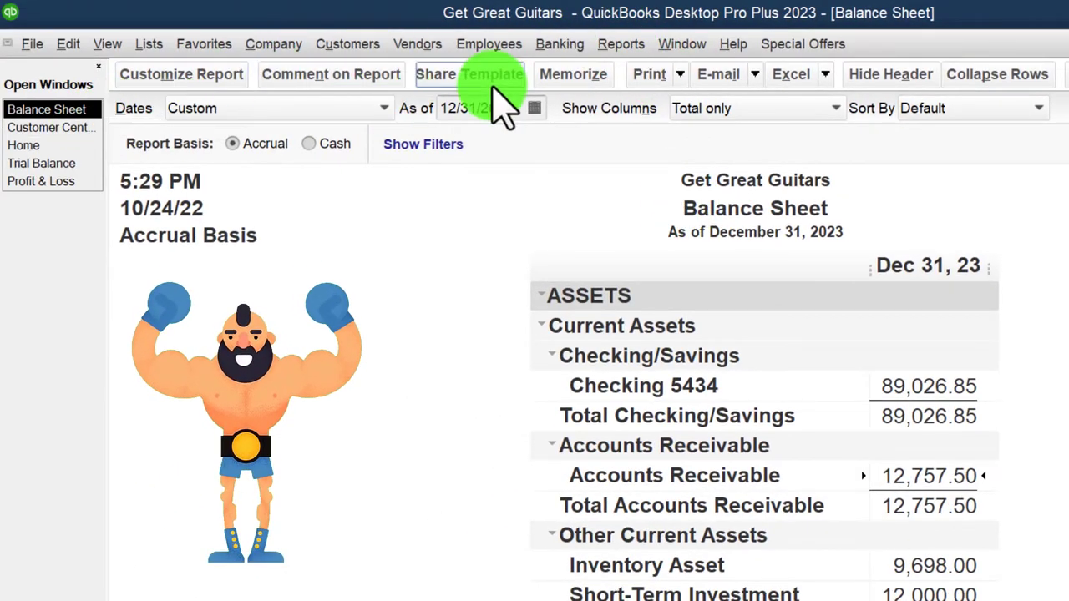
Step: Run the Customer Balance Detail report and review Eric Music's and Jones Guitars' entries
left_click(621, 45)
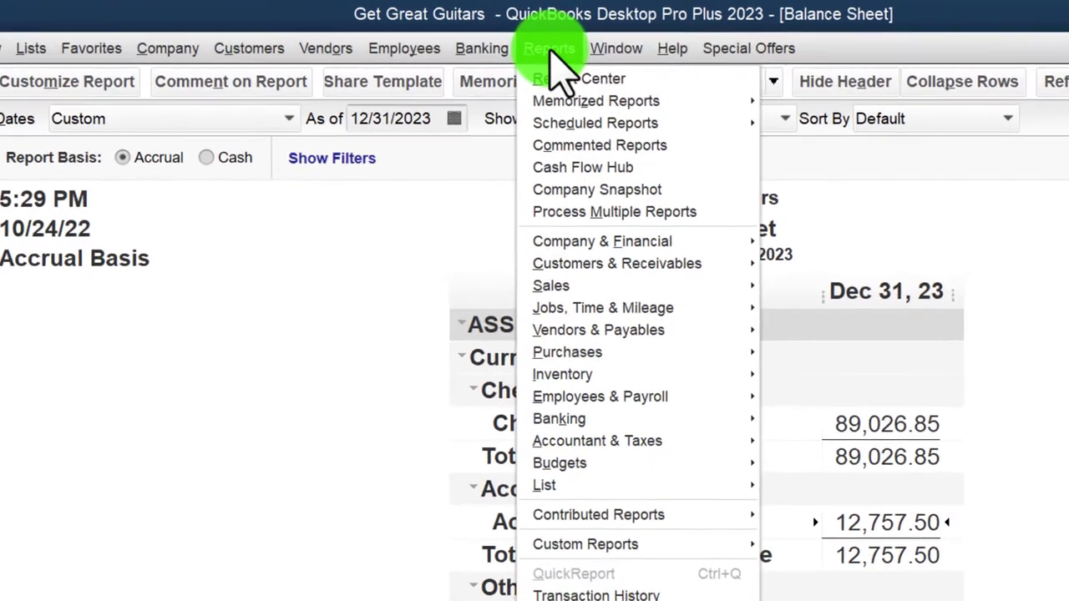
mouse_move(593, 317)
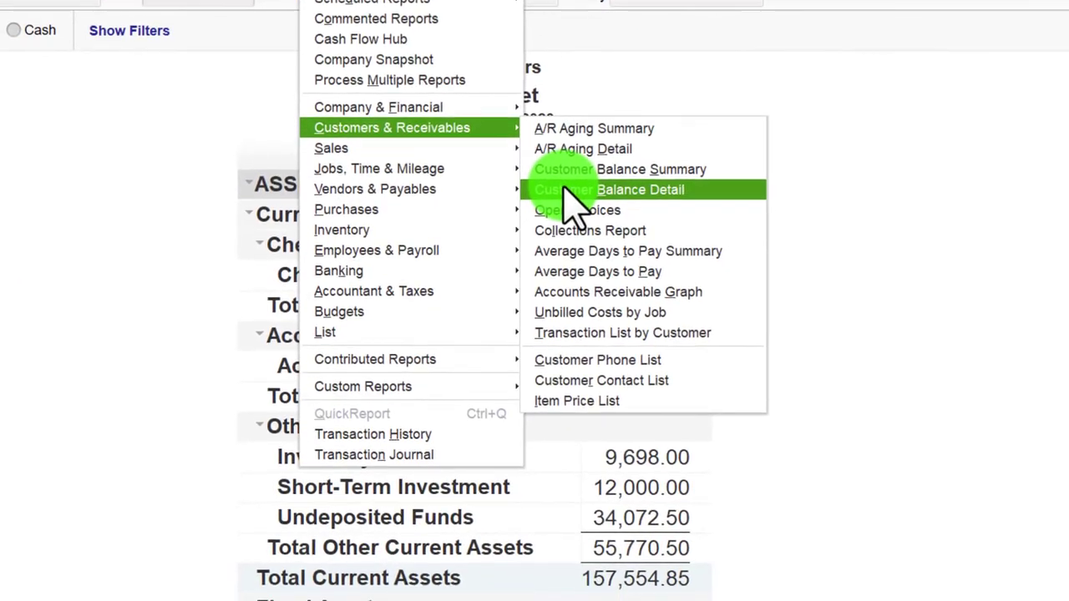
left_click(651, 416)
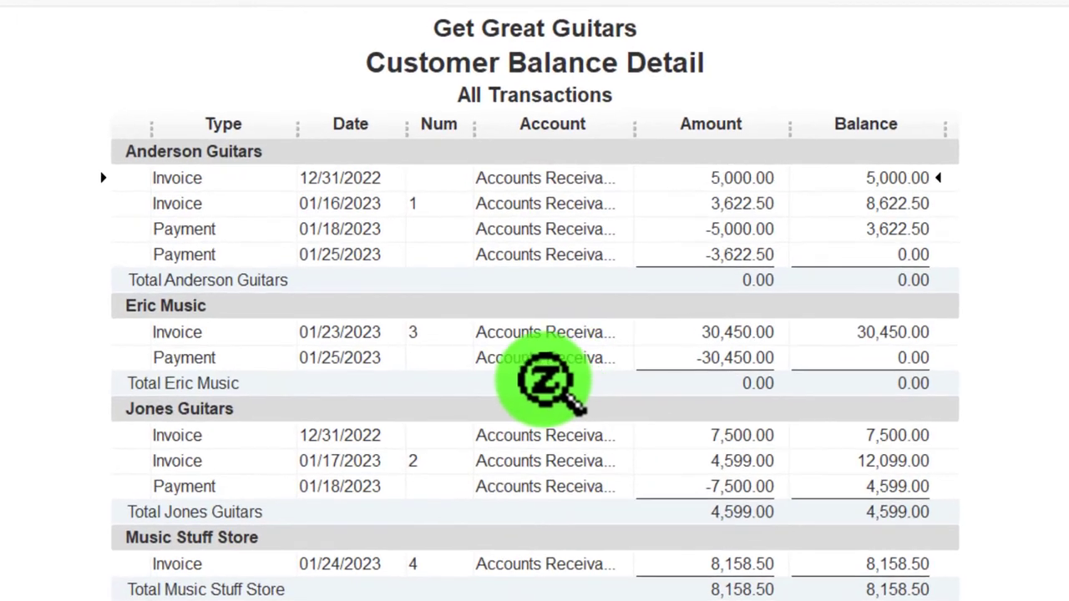
left_click(756, 334)
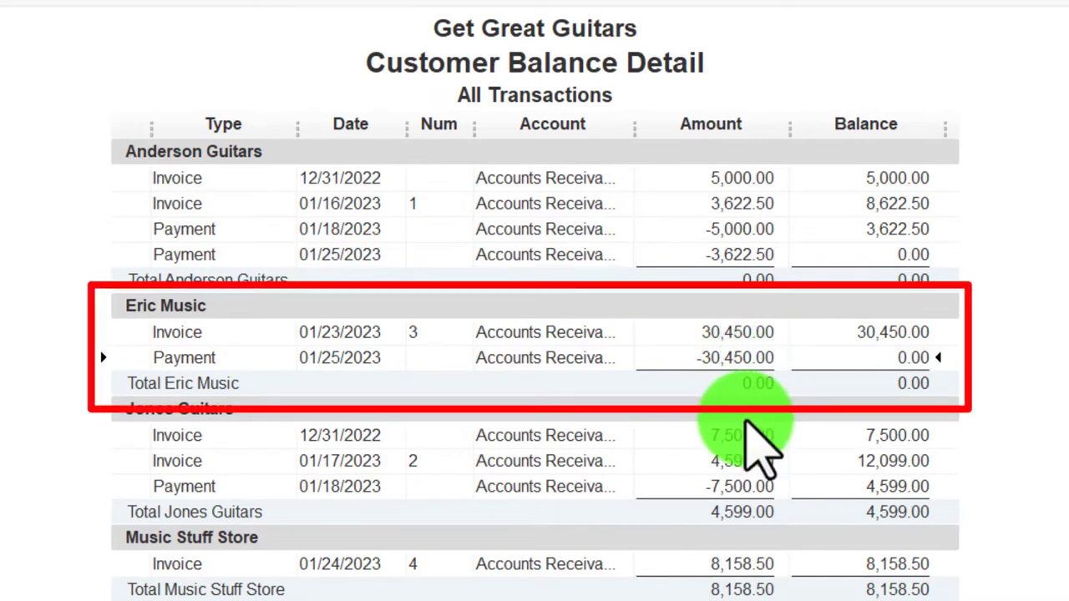
left_click(718, 435)
left_click(723, 487)
scroll(718, 468, "down", 3)
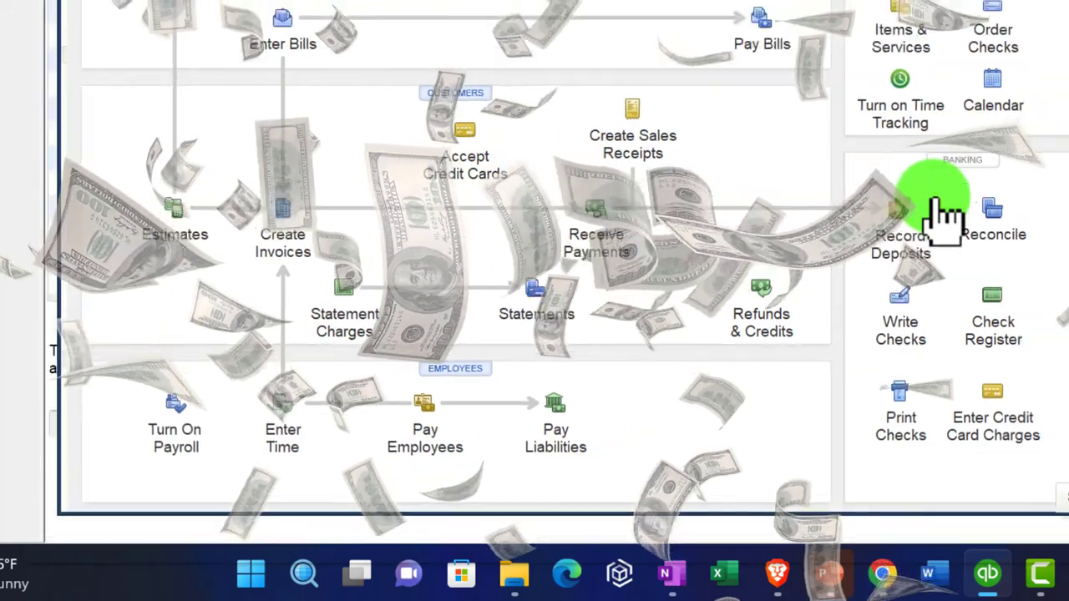
Step: Select the Anderson Guitars (3,622.50) and Eric Music (30,450.00) payments for deposit, totalling 34,072.50
left_click(944, 204)
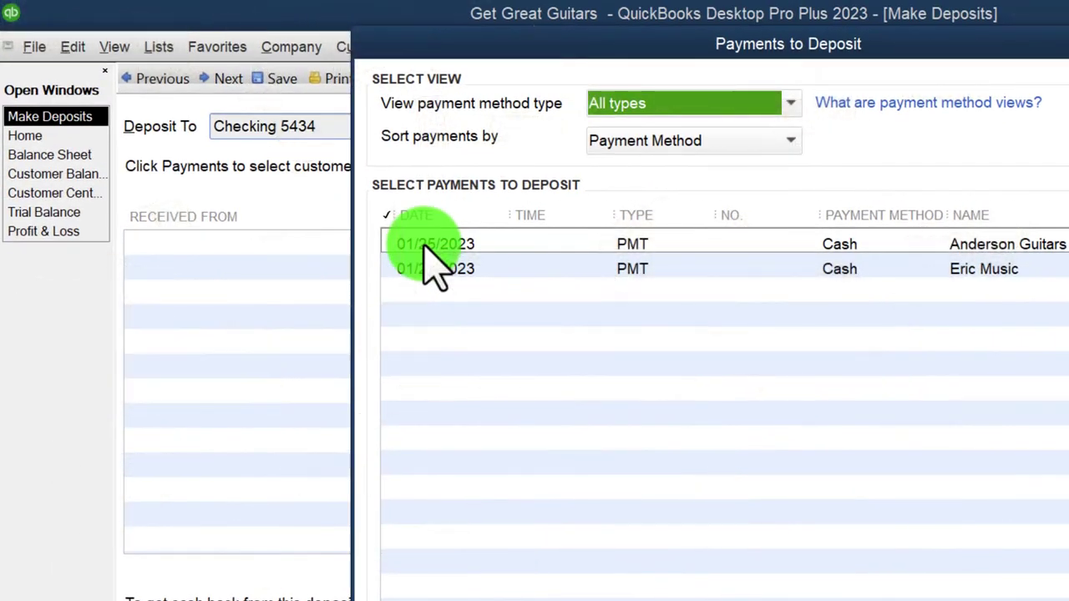
left_click(422, 268)
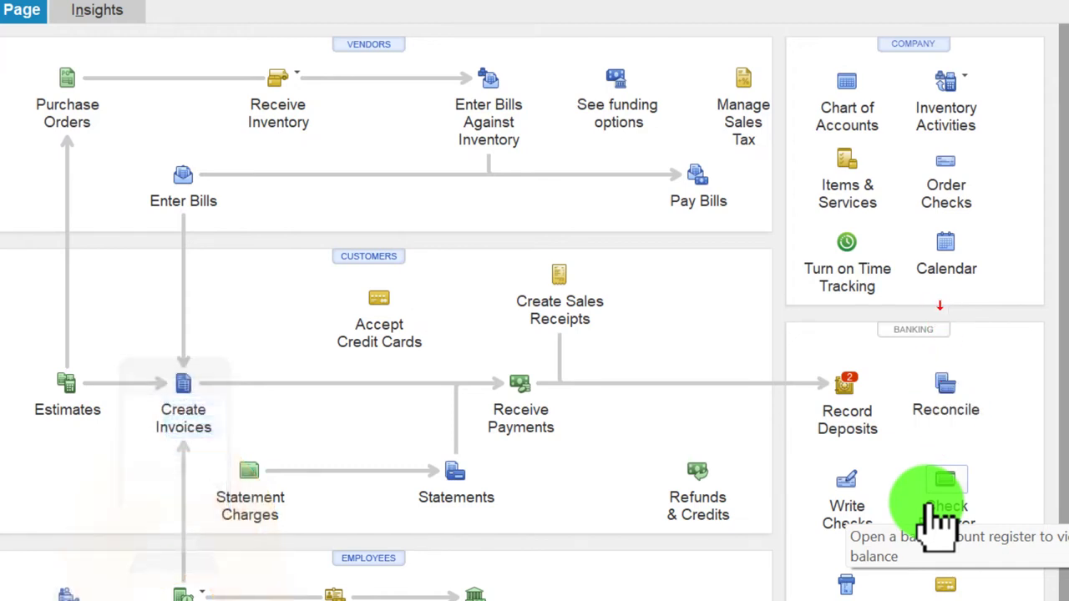
left_click(852, 422)
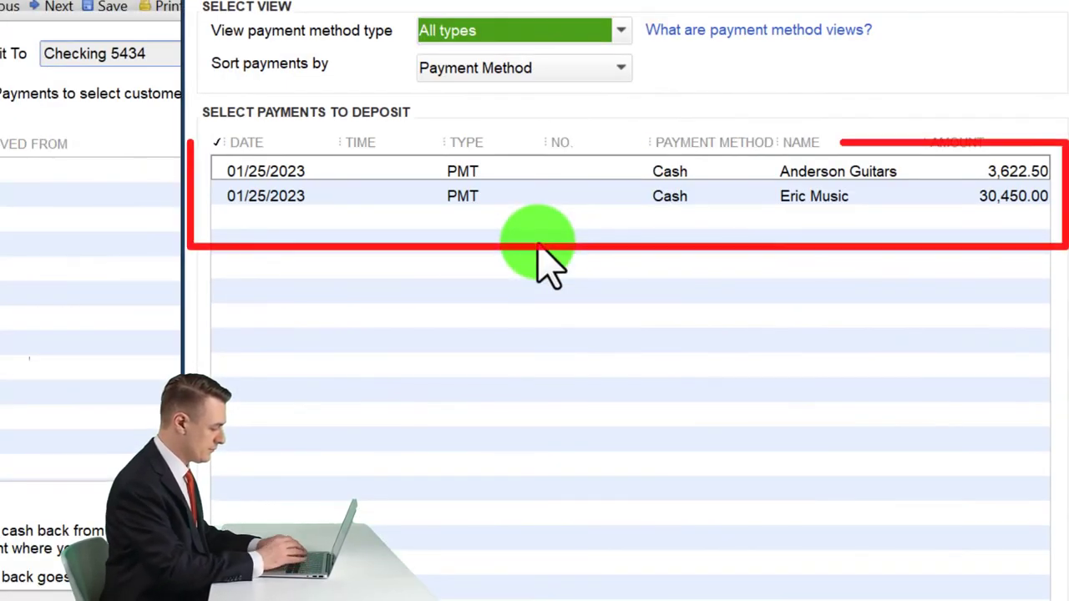
left_click(219, 171)
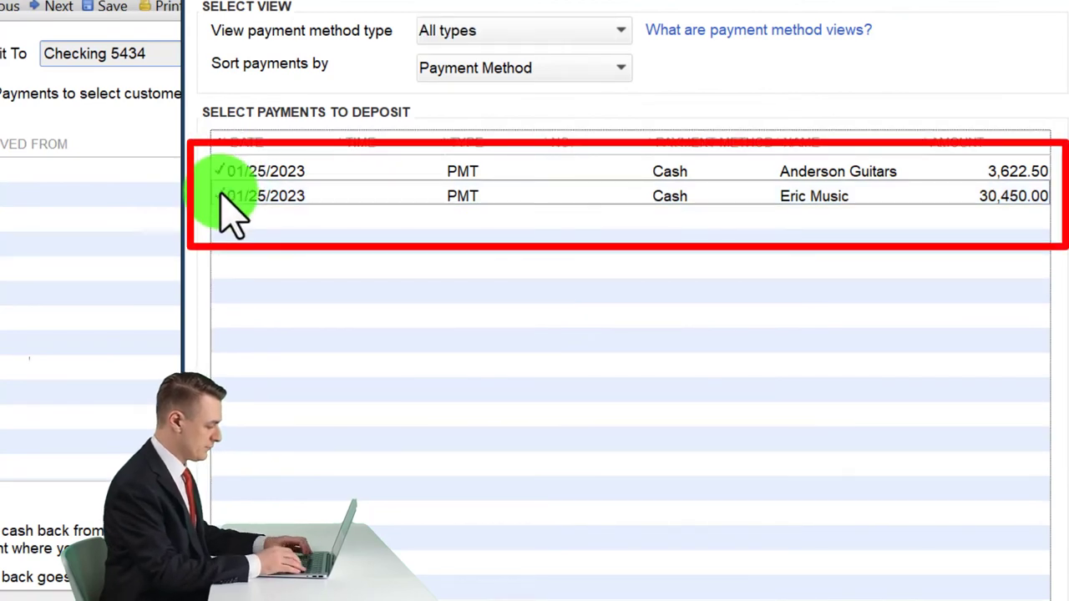
left_click(219, 196)
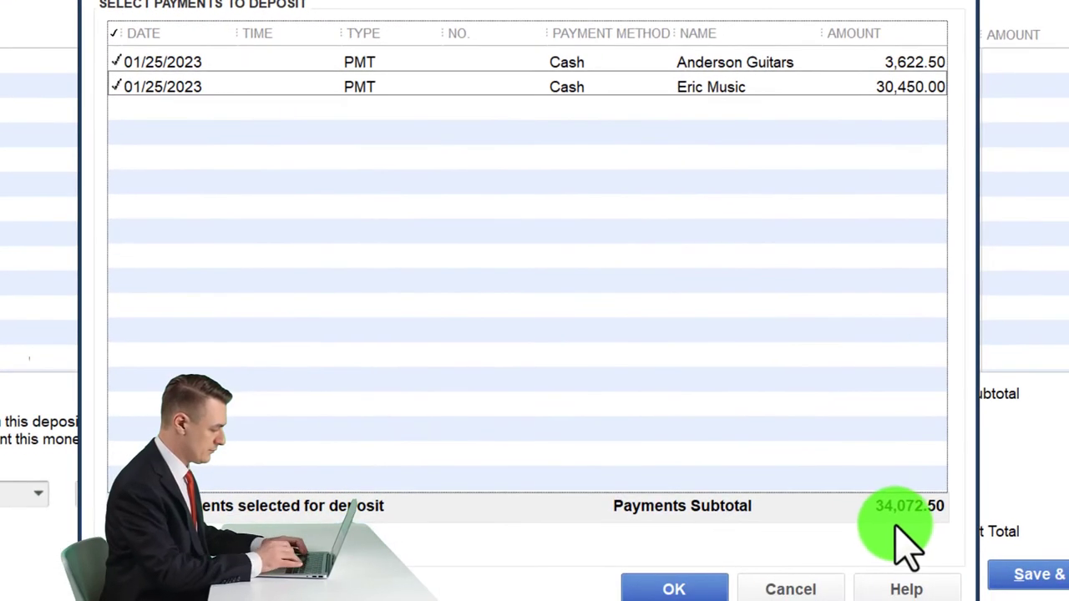
Step: Record both payments from Undeposited Funds as a 01/25/2023 deposit into Checking 5434
left_click(700, 584)
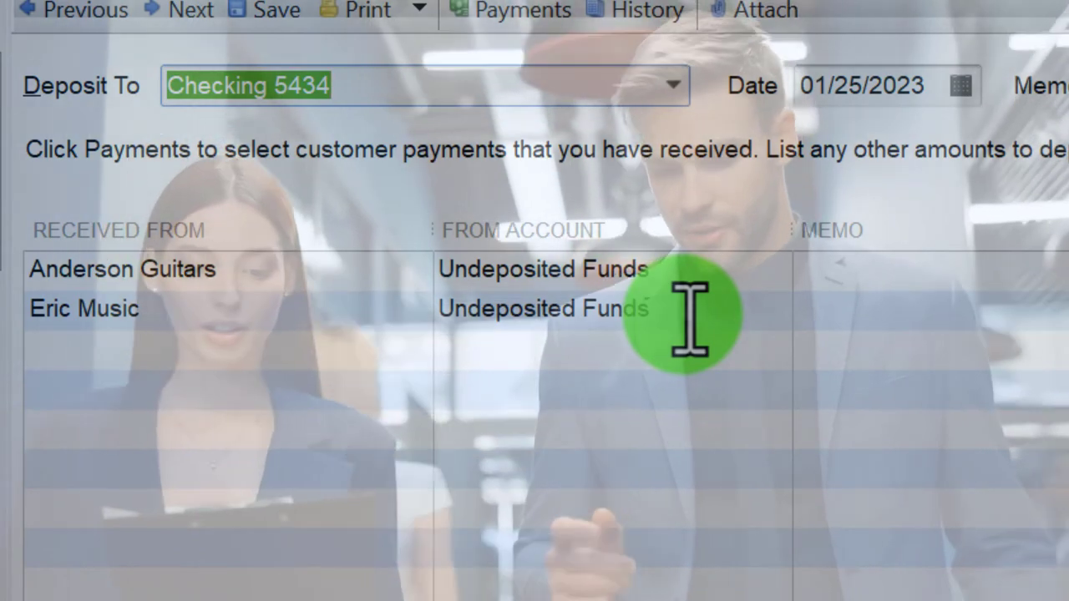
key("Tab")
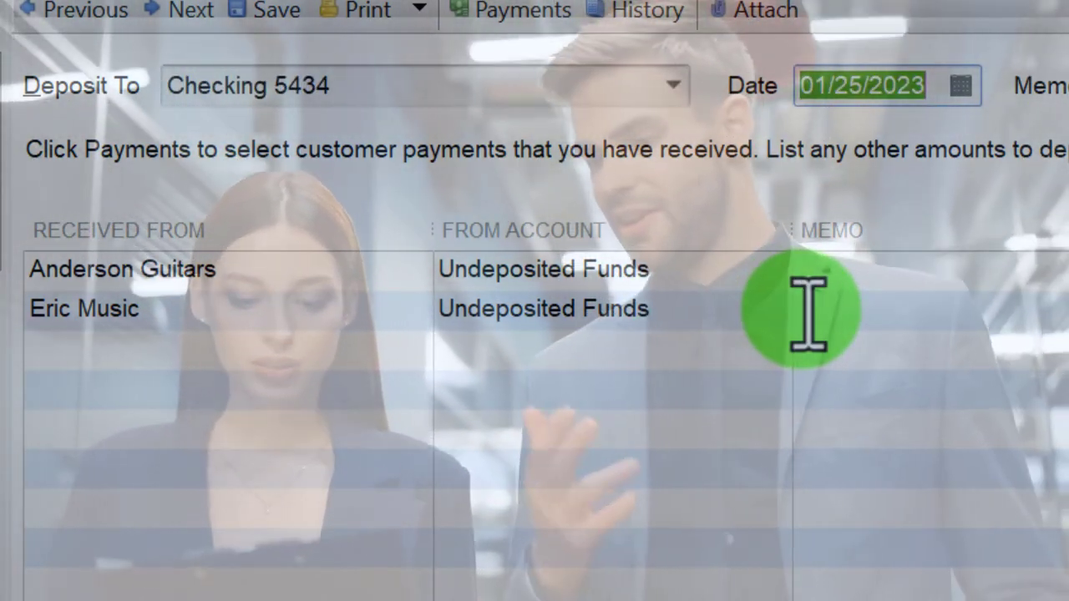
key("Tab")
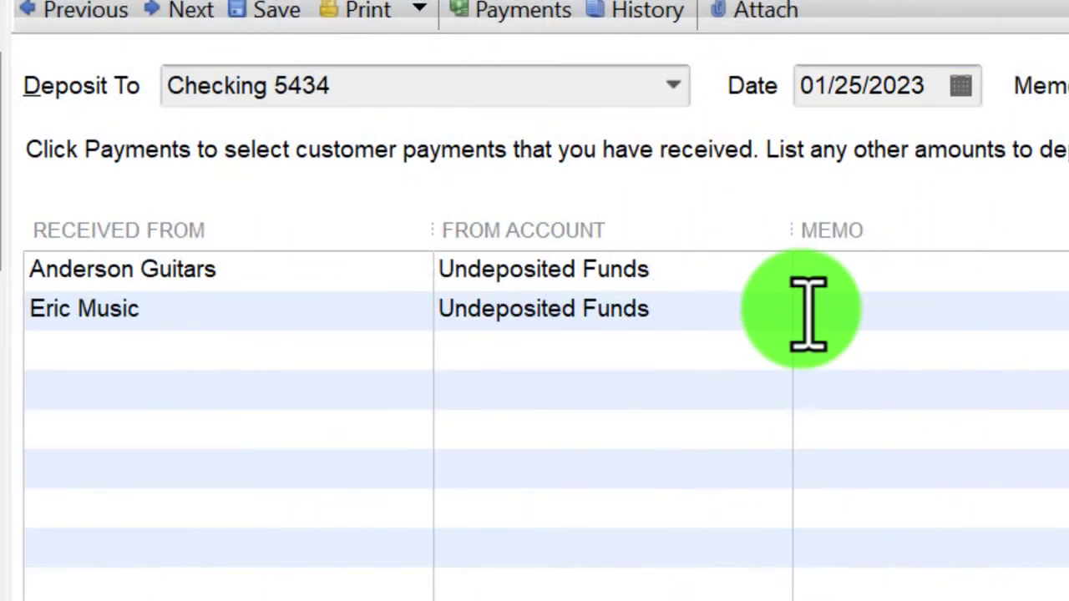
key("Tab")
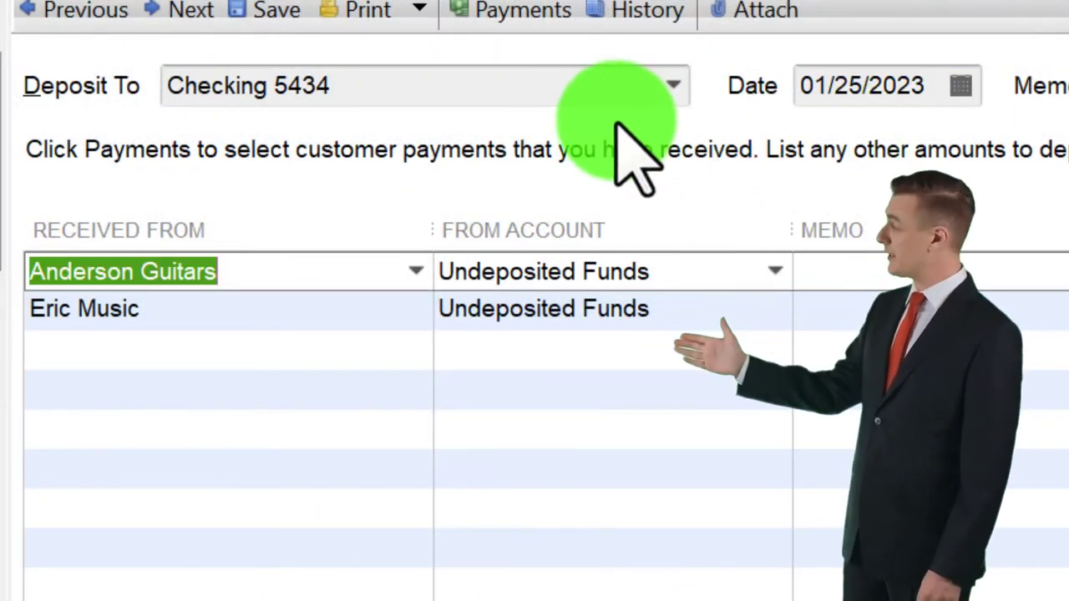
key("Tab")
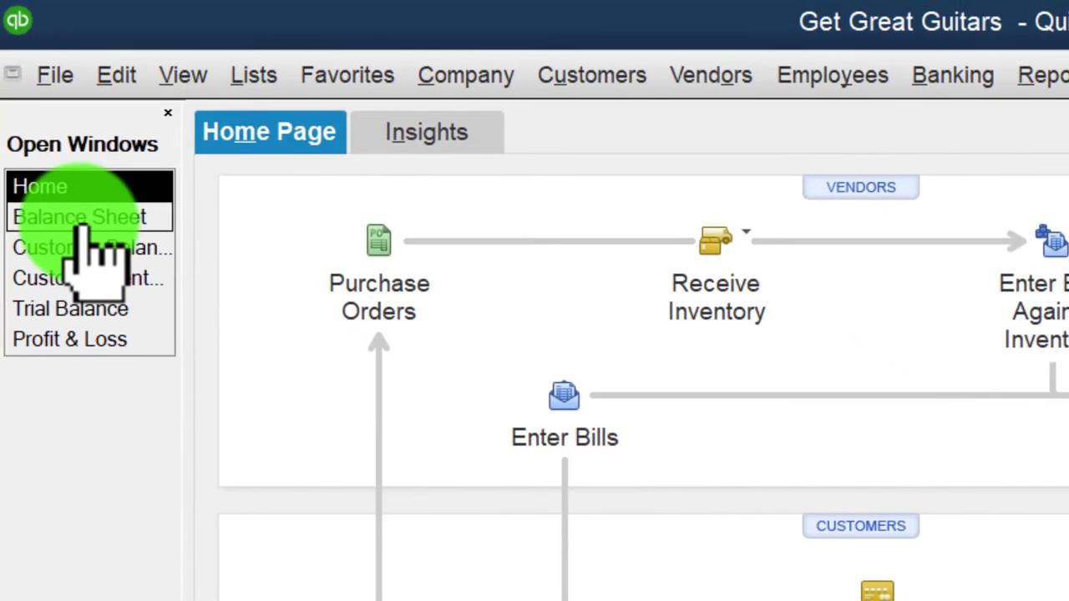
Step: Verify Checking 5434 at 123,099.35 on the Balance Sheet by inspecting the deposit behind it
left_click(29, 179)
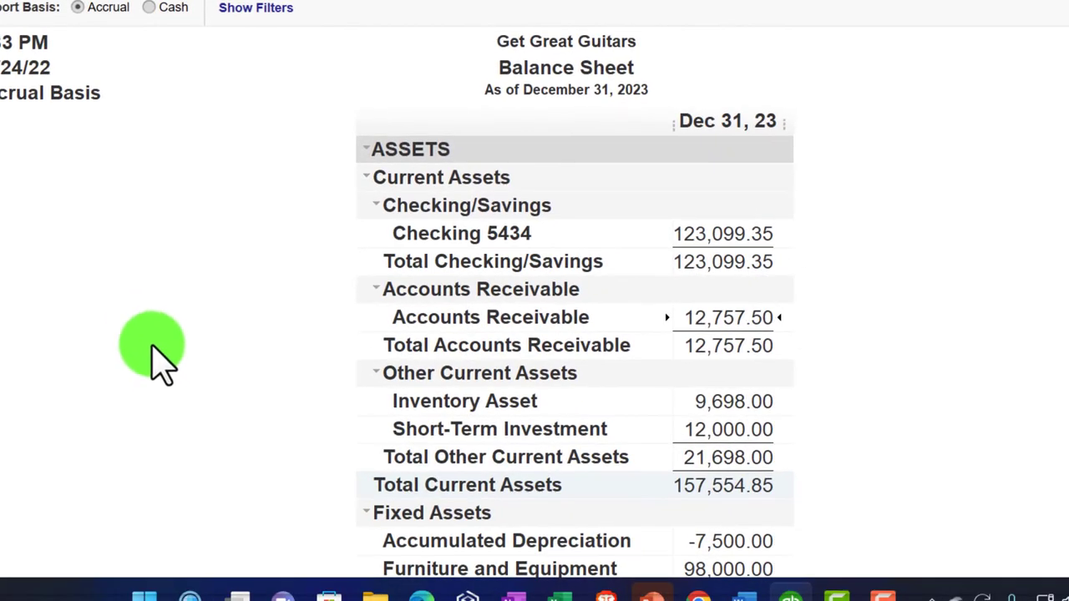
double_click(716, 234)
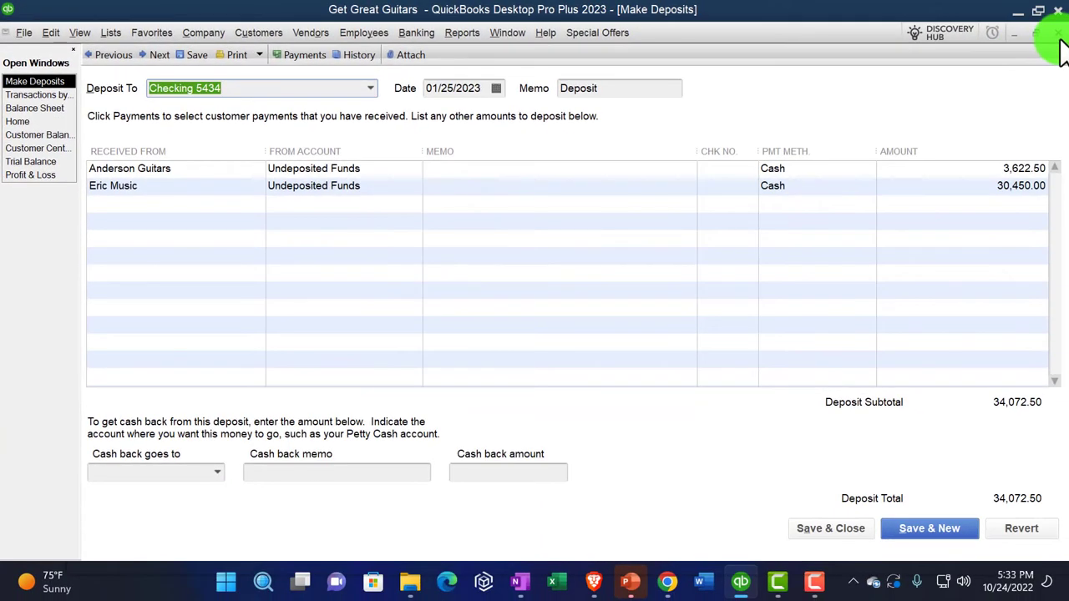
left_click(1057, 33)
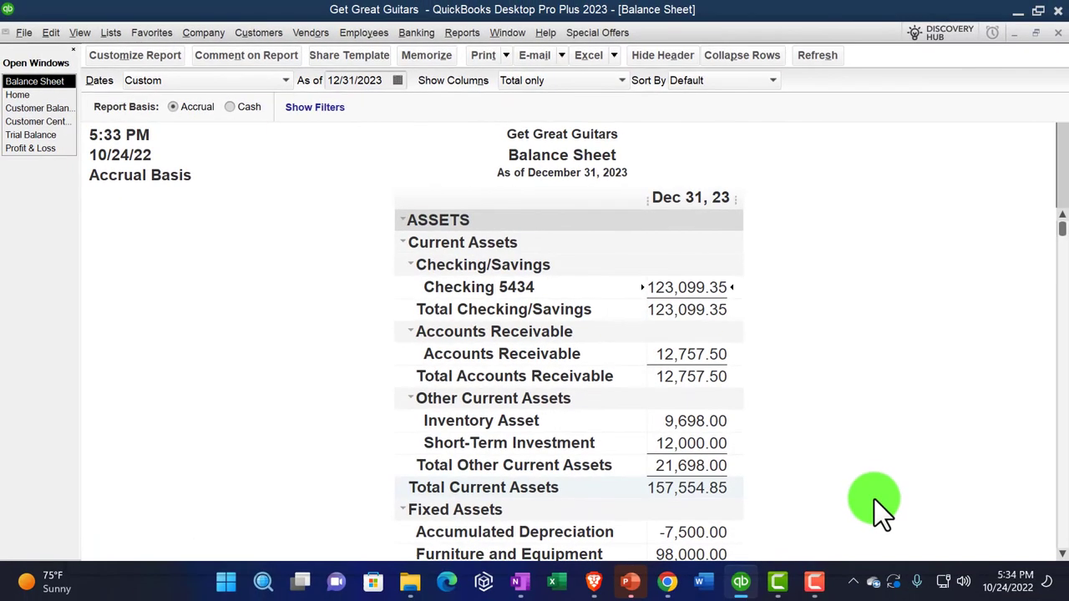
scroll(835, 494, "down", 1)
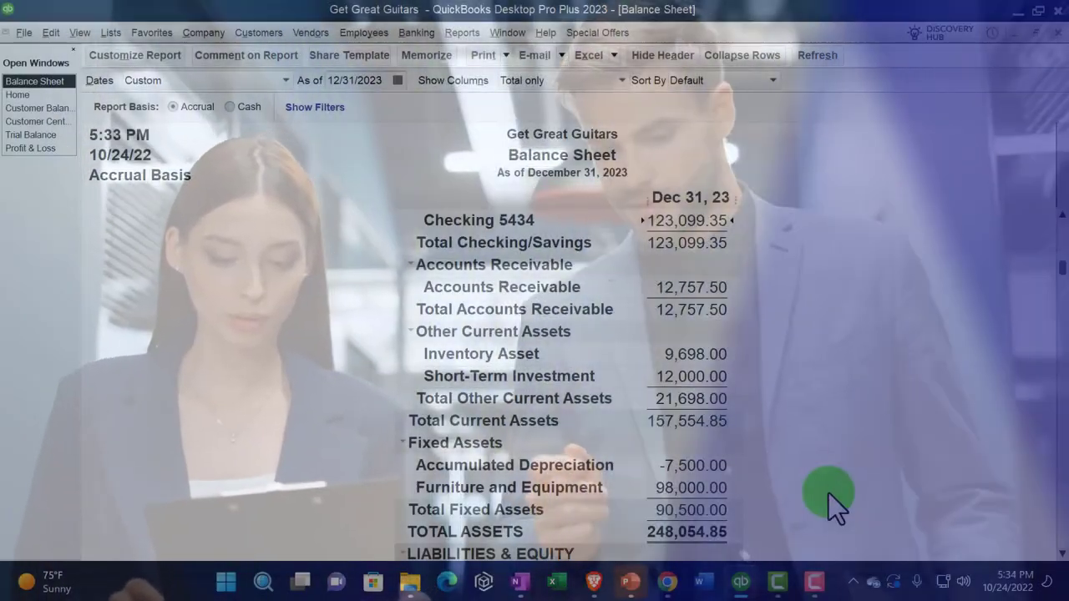
scroll(828, 492, "down", 1)
scroll(829, 492, "up", 2)
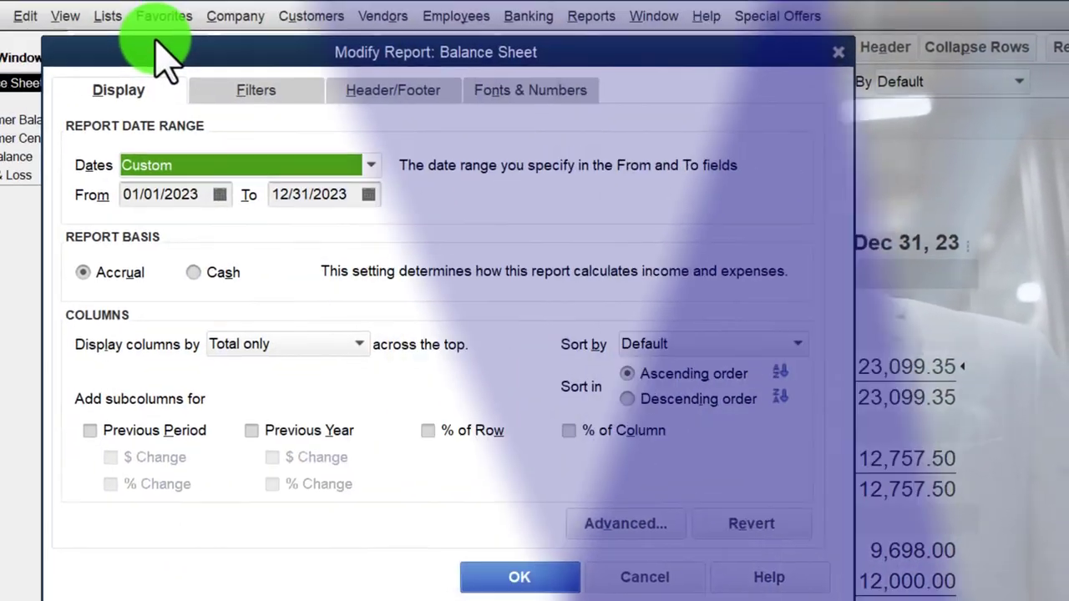
Step: Set the Balance Sheet's Display Rows to Active and drill into Undeposited Funds' 0.00 balance
left_click(279, 125)
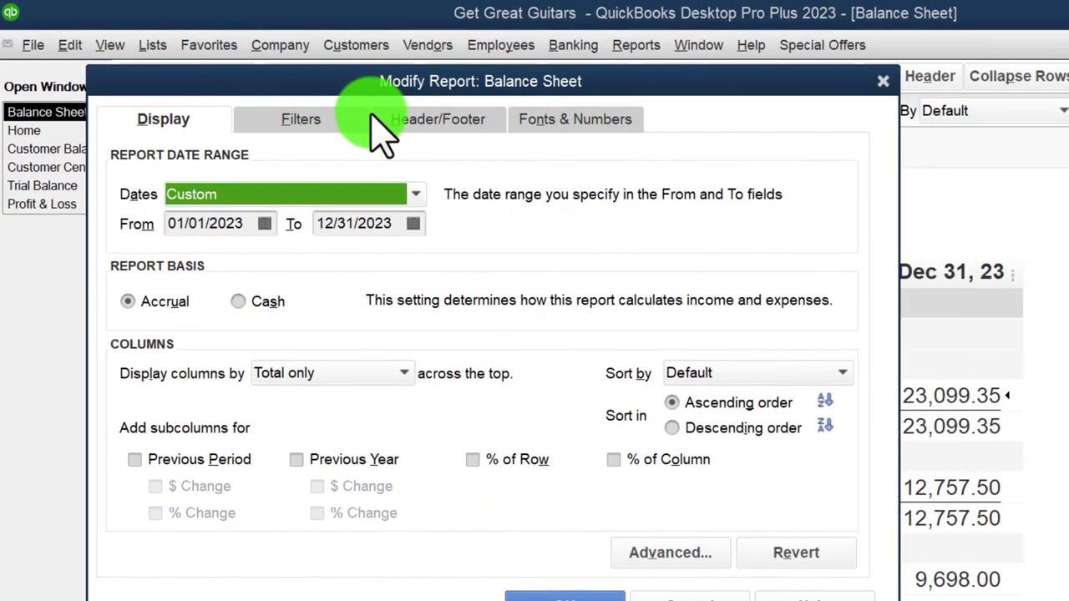
left_click(659, 553)
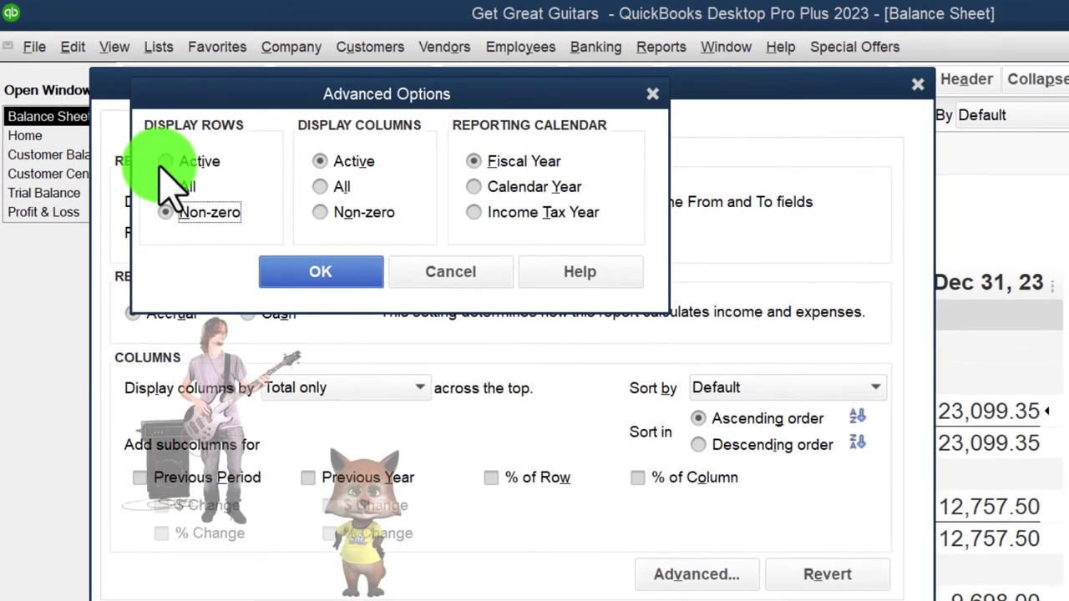
left_click(171, 155)
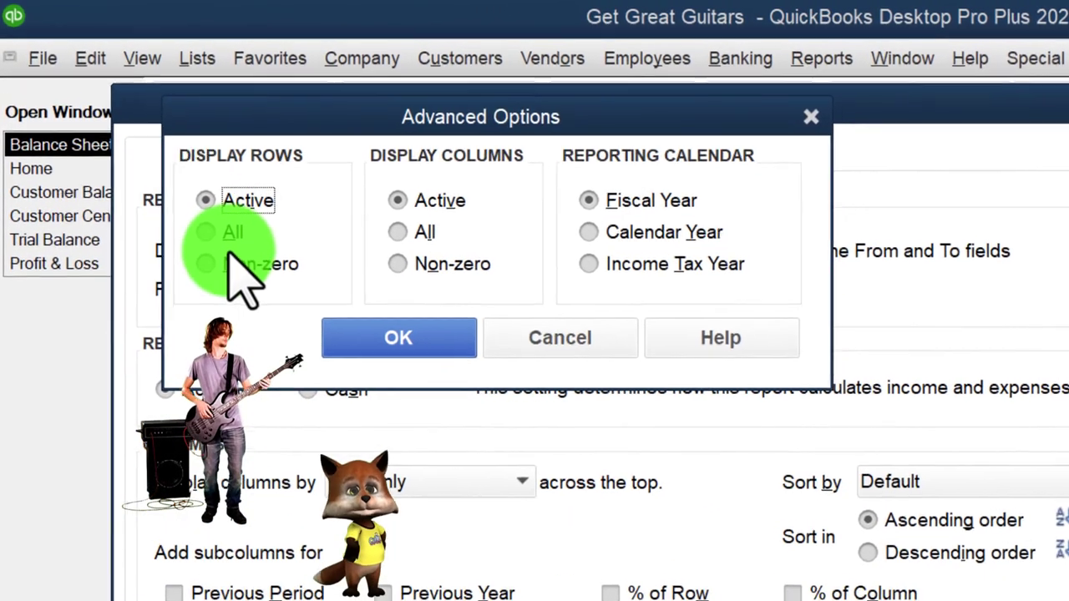
left_click(408, 354)
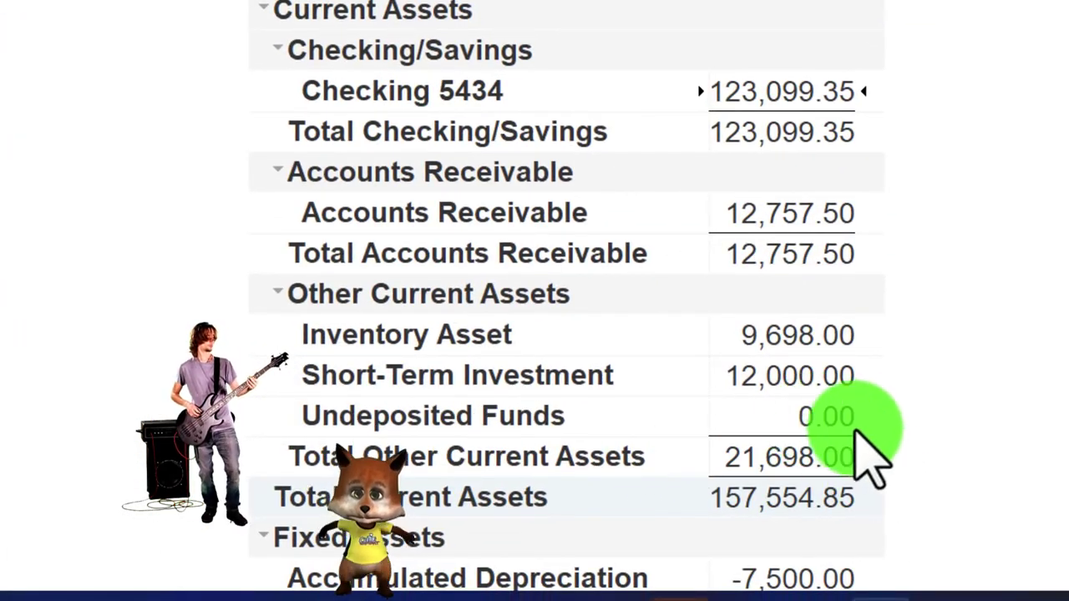
double_click(843, 413)
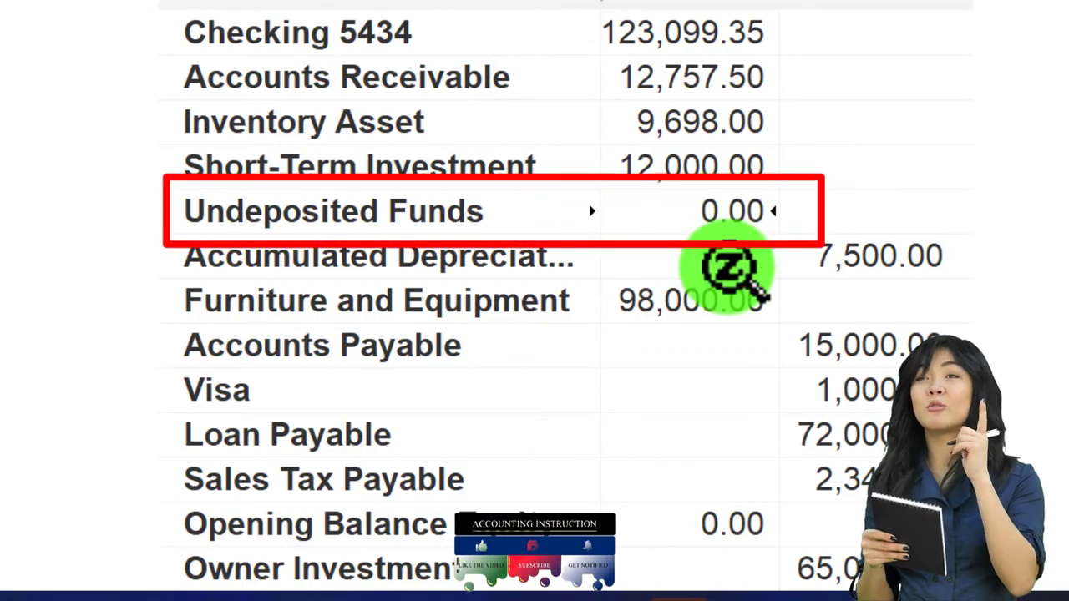
Step: Review a 01/25/2023 deposit in the Undeposited Funds transaction detail
double_click(727, 210)
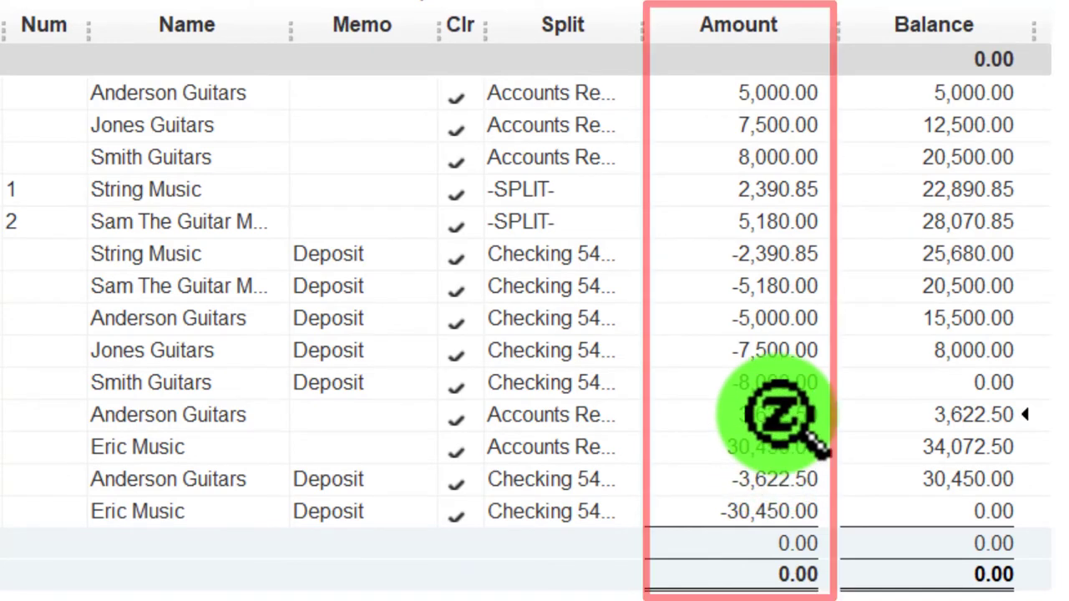
double_click(776, 476)
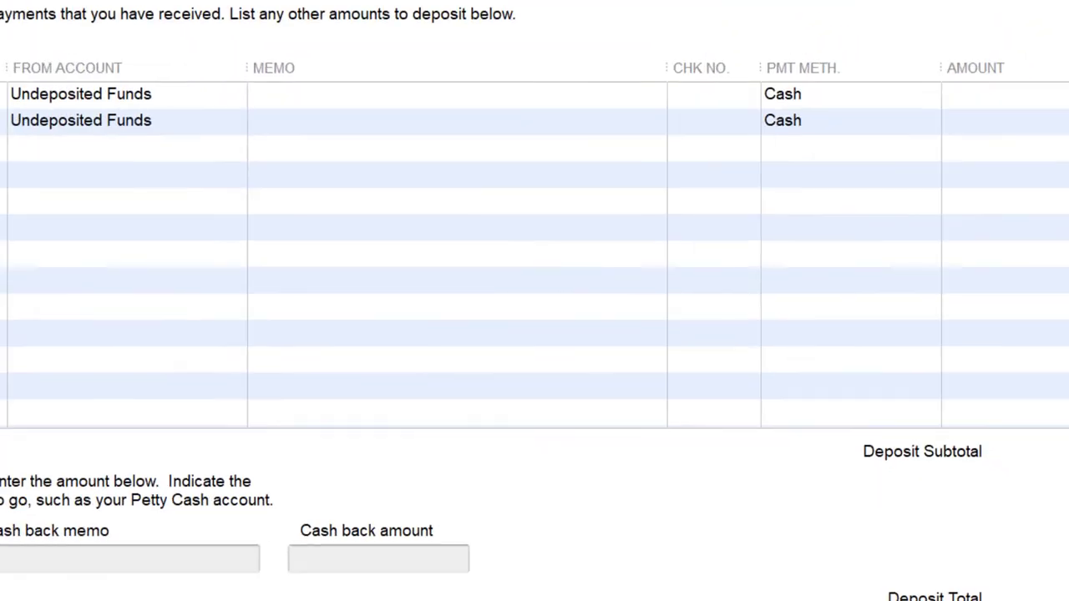
key("Escape")
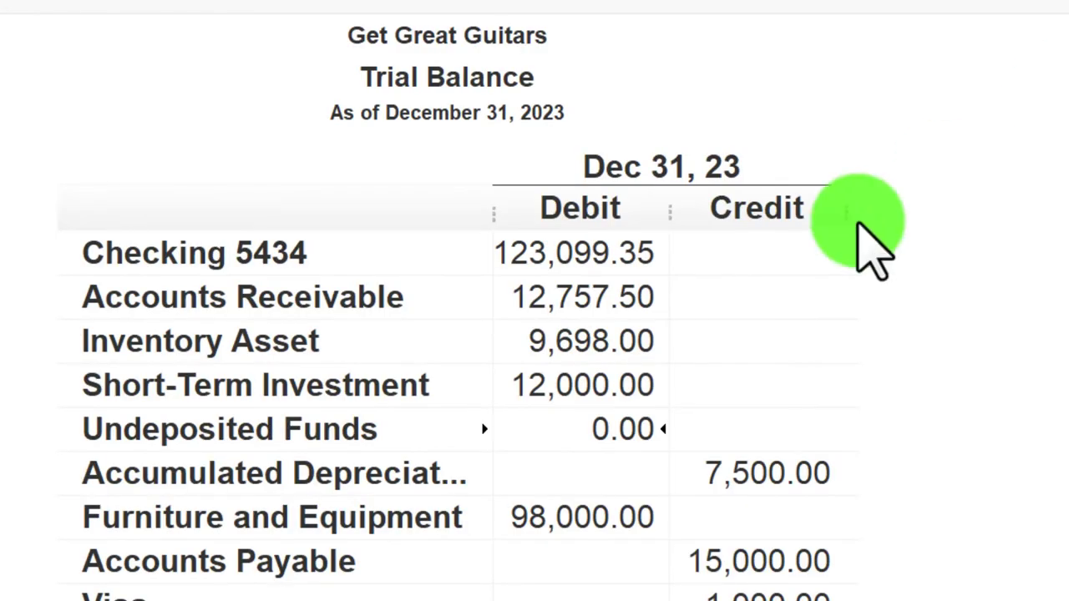
Step: Find the 34,072.50 deposit under Checking 5434 and confirm Trial Balance totals of 292,796.85
double_click(549, 255)
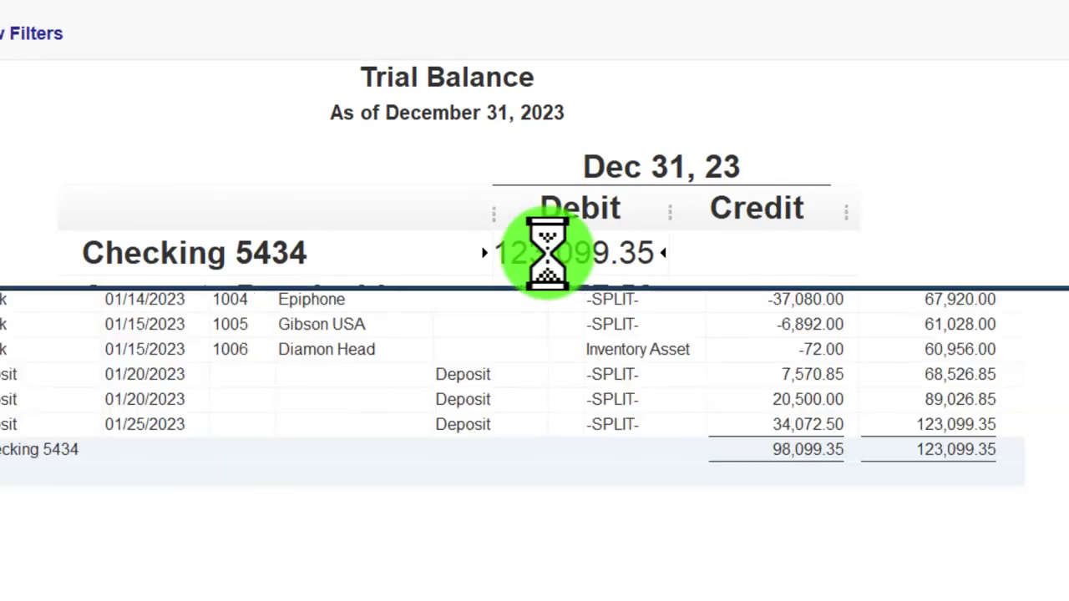
left_click(723, 441)
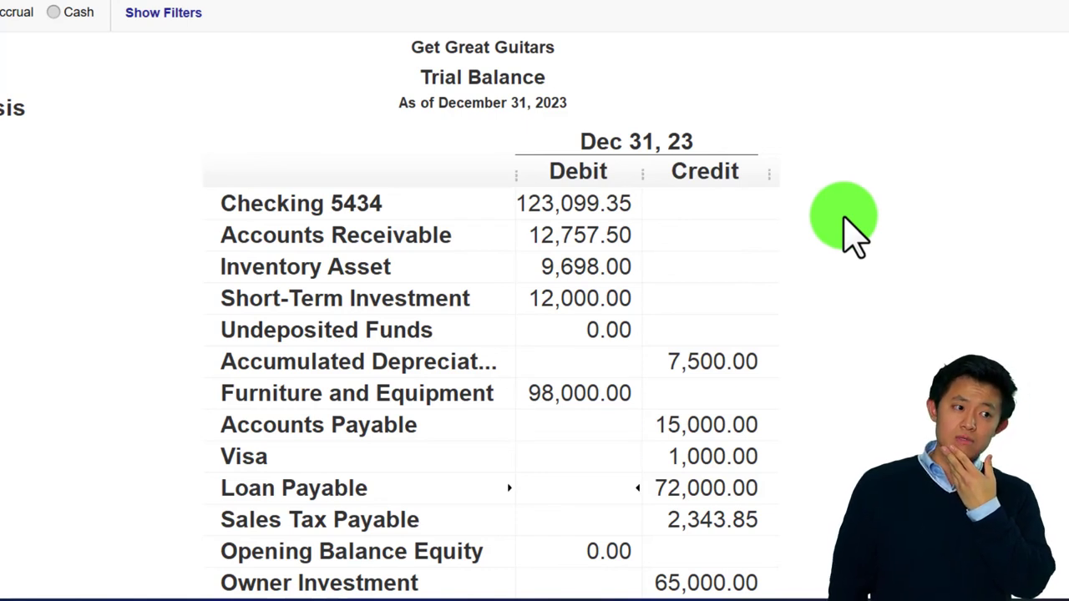
scroll(851, 234, "down", 3)
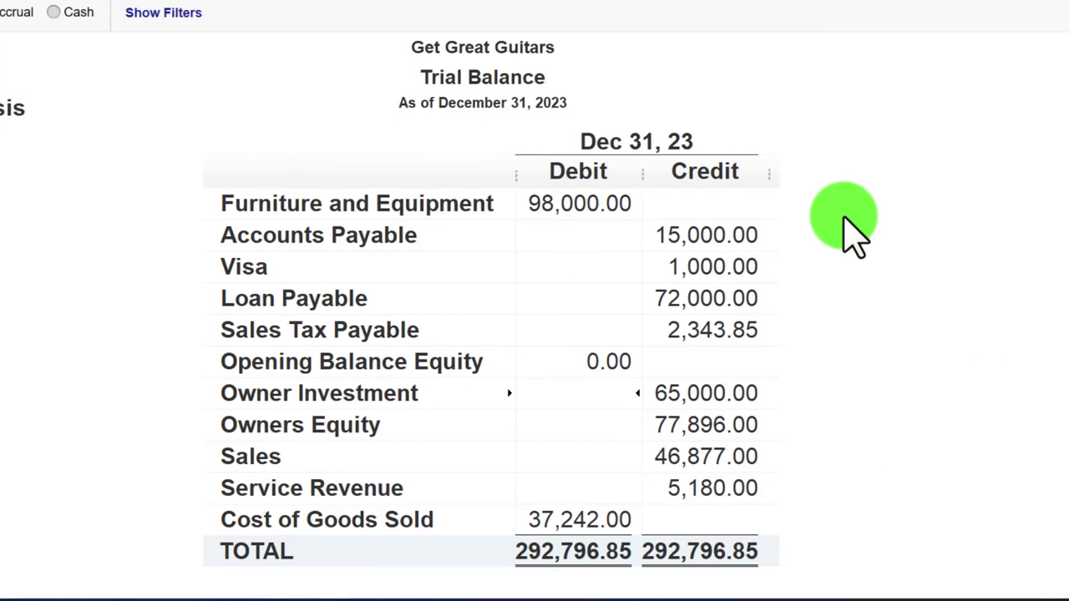